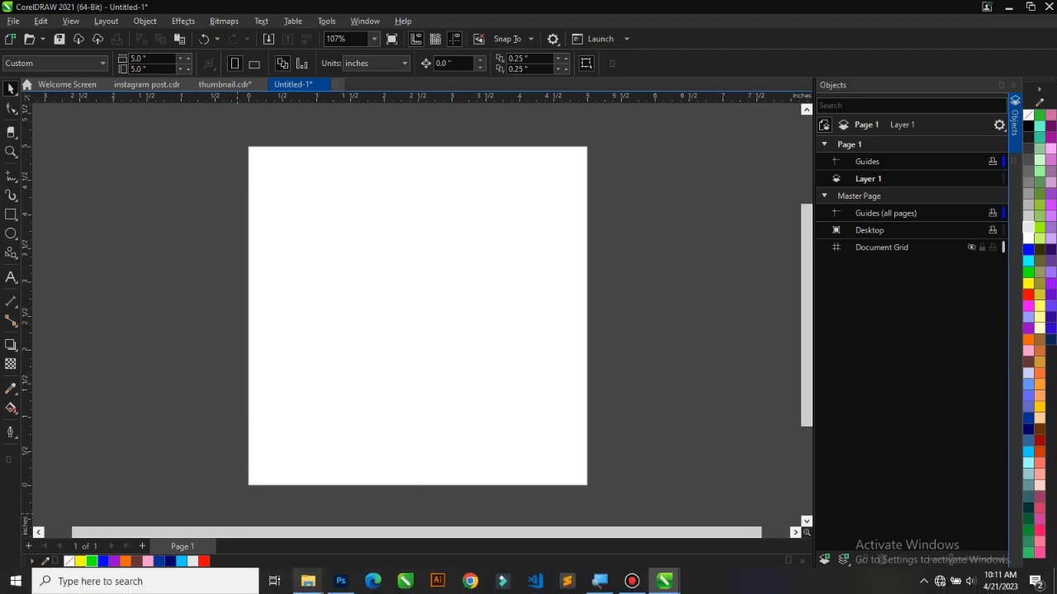
- Switch to the PNG MODELS IMAGE folder and import the side portrait of the woman wearing a beaded necklace into the document
{"action": "mouse_move", "coordinate": [310, 582]}
{"action": "left_click", "coordinate": [401, 530]}
{"action": "scroll", "coordinate": [495, 284], "scroll_direction": "down", "scroll_amount": 2}
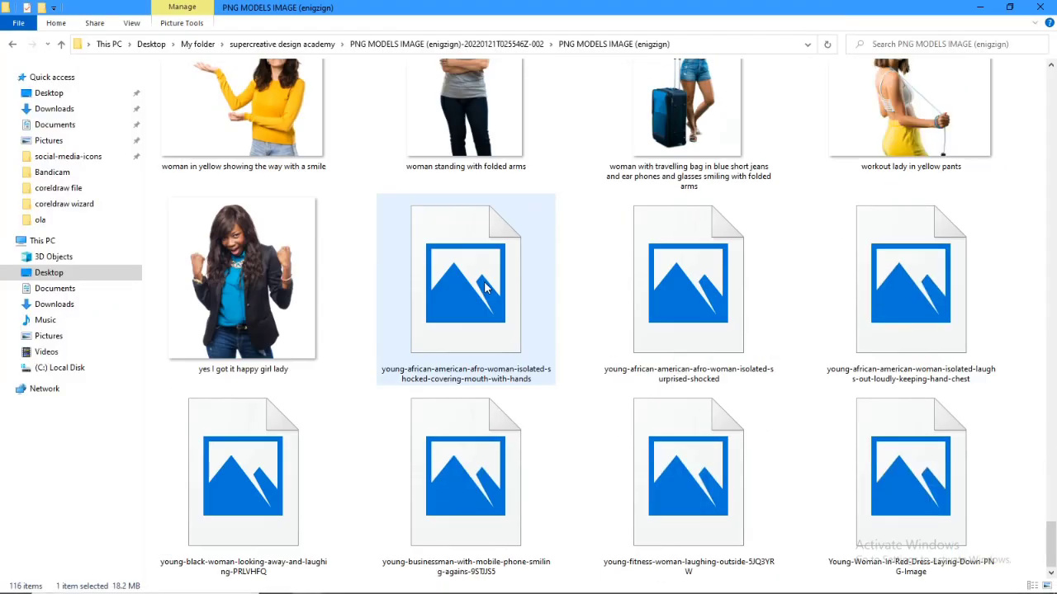
{"action": "scroll", "coordinate": [754, 371], "scroll_direction": "up", "scroll_amount": 10}
{"action": "scroll", "coordinate": [748, 330], "scroll_direction": "down", "scroll_amount": 4}
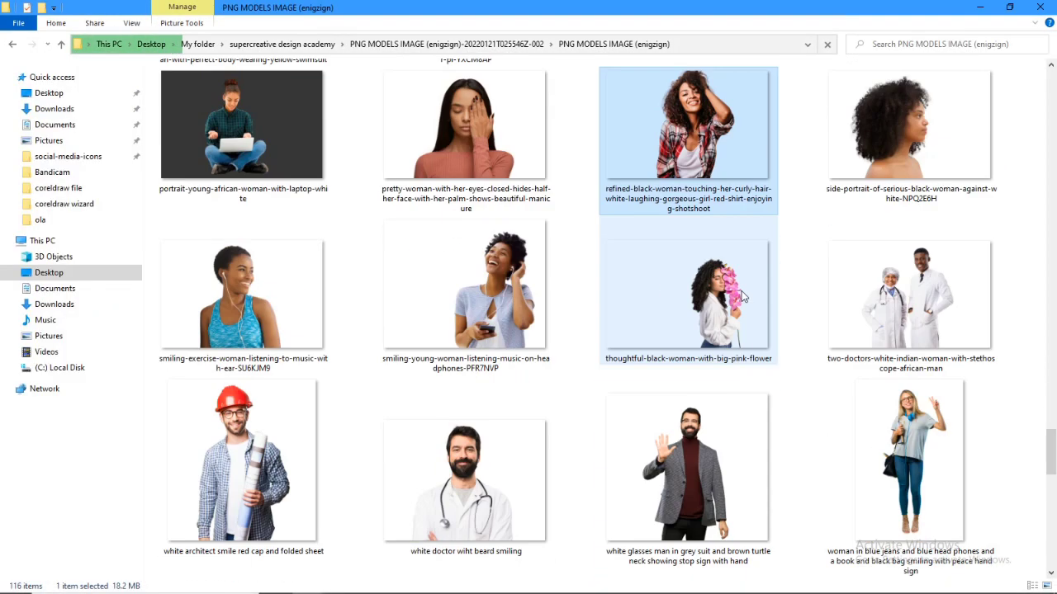
{"action": "scroll", "coordinate": [741, 291], "scroll_direction": "up", "scroll_amount": 2}
{"action": "left_click_drag", "start_coordinate": [682, 139], "coordinate": [380, 302]}
{"action": "scroll", "coordinate": [462, 280], "scroll_direction": "down", "scroll_amount": 2}
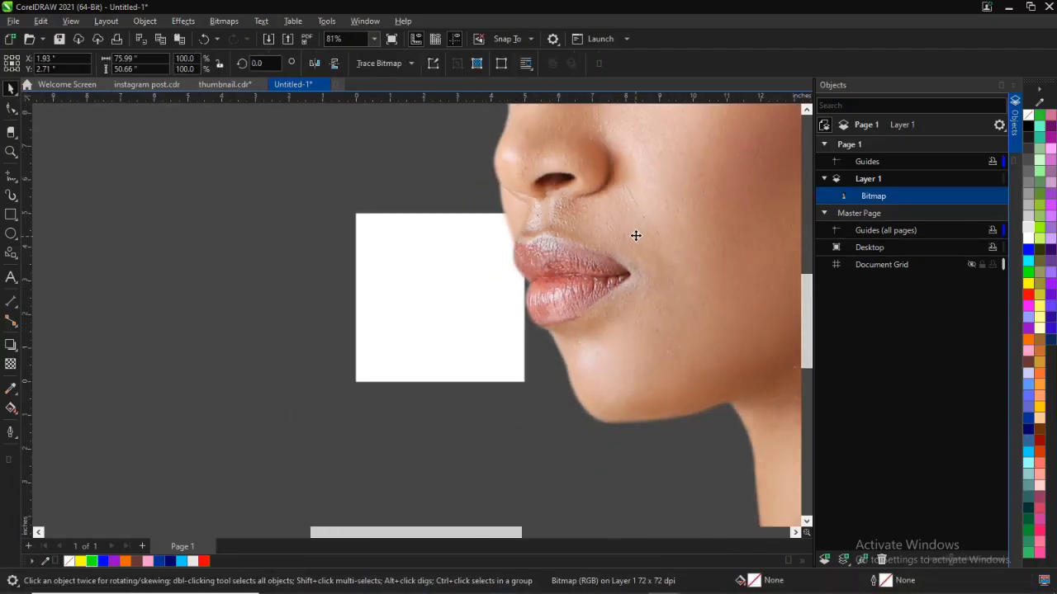
- Centre the portrait on the page and scale it down proportionally to about 5.77 by 3.85 inches
{"action": "scroll", "coordinate": [636, 232], "scroll_direction": "down", "scroll_amount": 5}
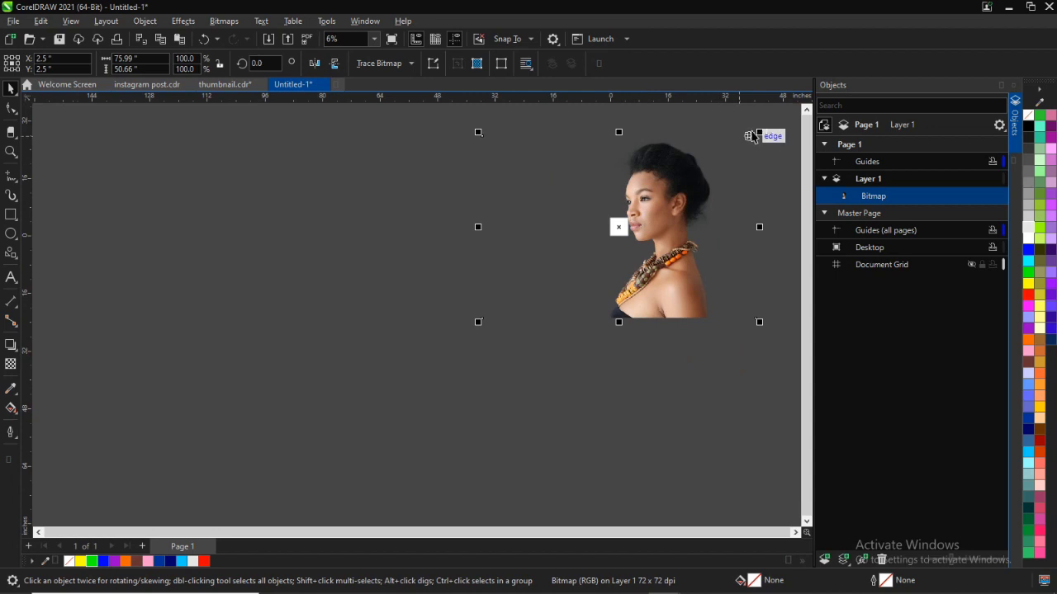
{"action": "left_click_drag", "start_coordinate": [717, 208], "coordinate": [716, 206]}
{"action": "key", "text": "shift+F2"}
{"action": "left_click_drag", "start_coordinate": [719, 119], "coordinate": [619, 231]}
{"action": "scroll", "coordinate": [547, 254], "scroll_direction": "up", "scroll_amount": 2}
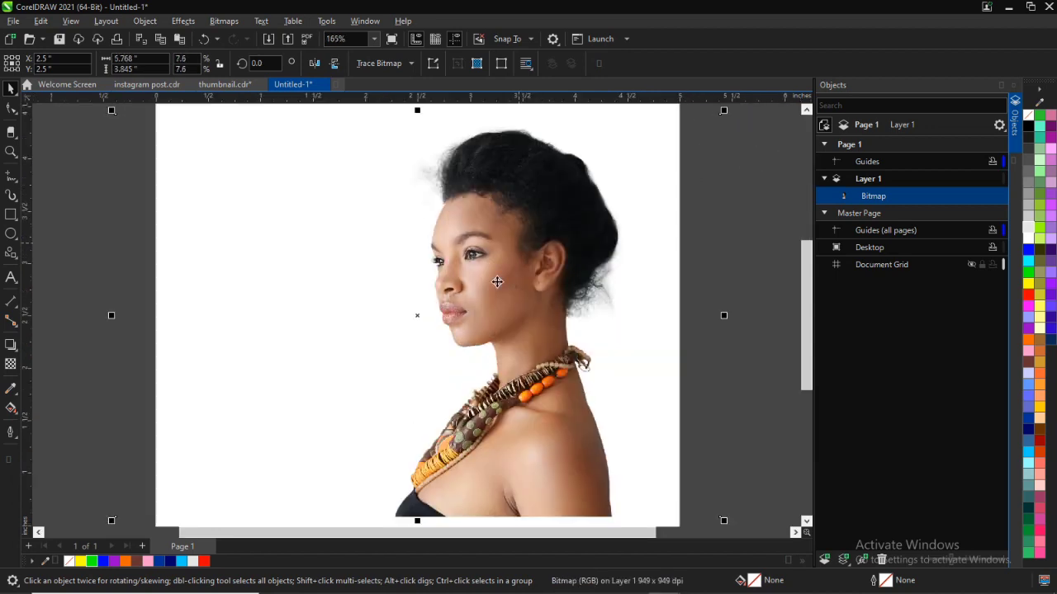
- Convert the portrait bitmap to 8-bit grayscale mode
{"action": "scroll", "coordinate": [497, 281], "scroll_direction": "up", "scroll_amount": 4}
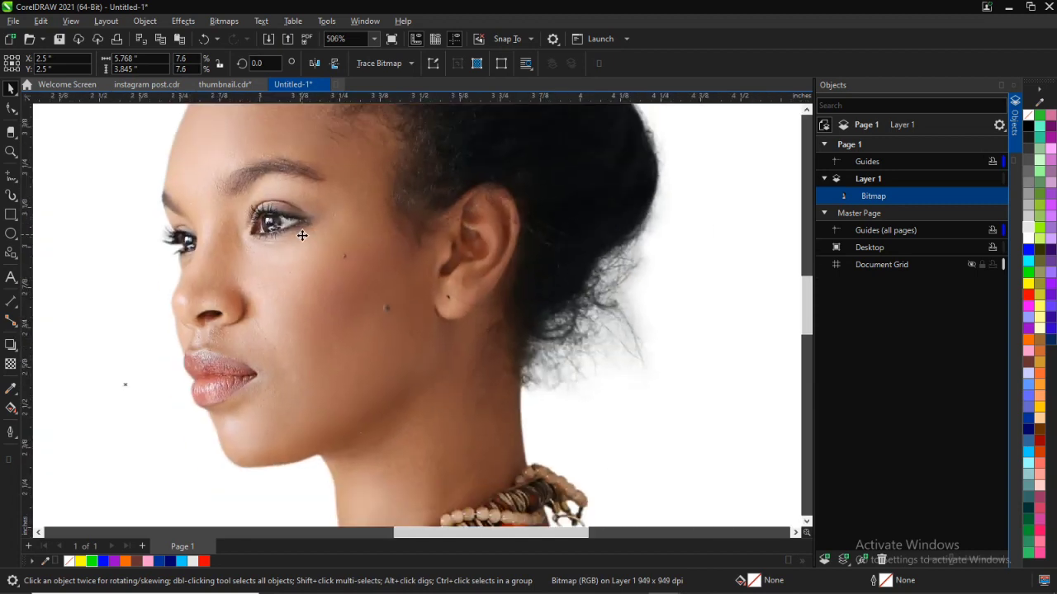
{"action": "scroll", "coordinate": [302, 235], "scroll_direction": "up", "scroll_amount": 1}
{"action": "scroll", "coordinate": [306, 281], "scroll_direction": "down", "scroll_amount": 2}
{"action": "scroll", "coordinate": [308, 249], "scroll_direction": "up", "scroll_amount": 2}
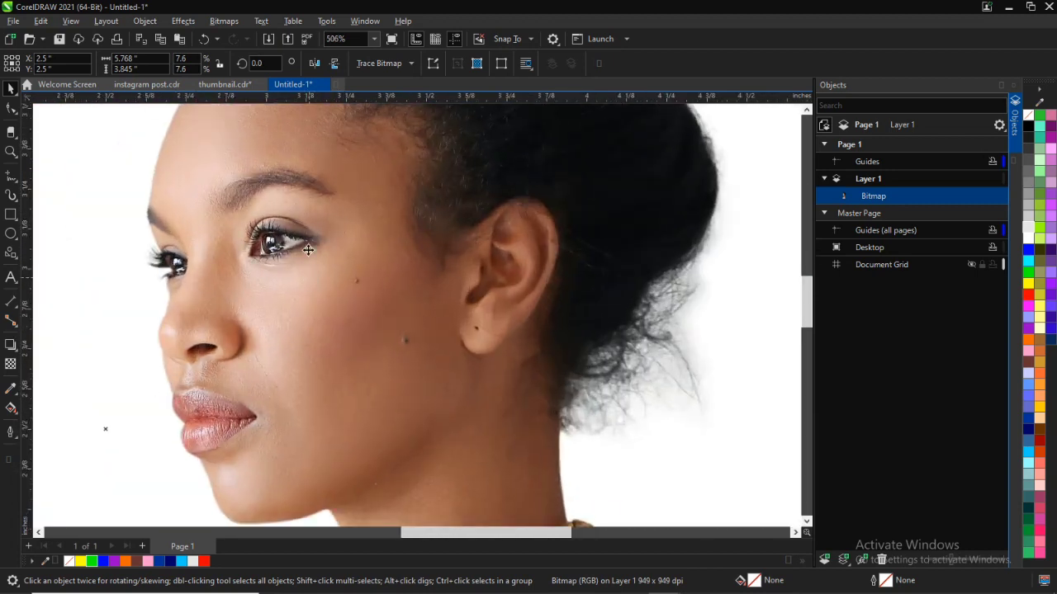
{"action": "key", "text": "super"}
{"action": "key", "text": "Escape"}
{"action": "left_click", "coordinate": [234, 22]}
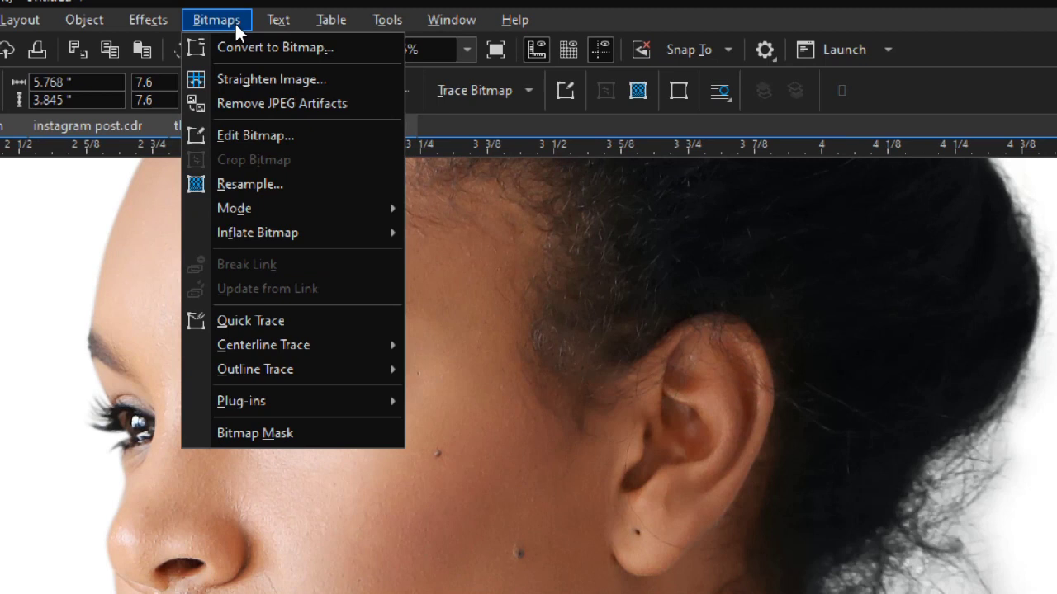
{"action": "mouse_move", "coordinate": [333, 214]}
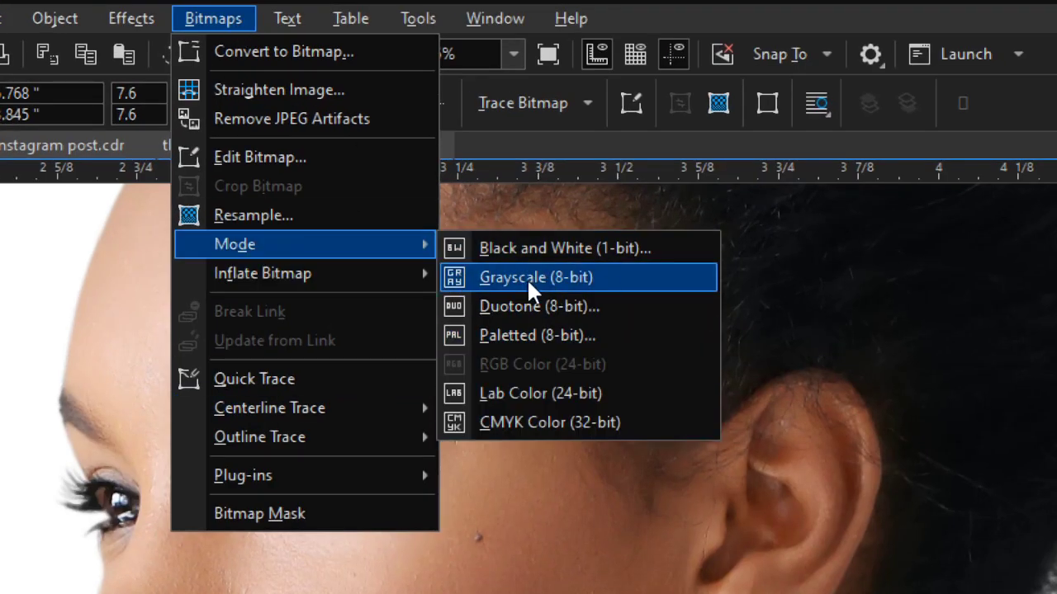
{"action": "left_click", "coordinate": [470, 278]}
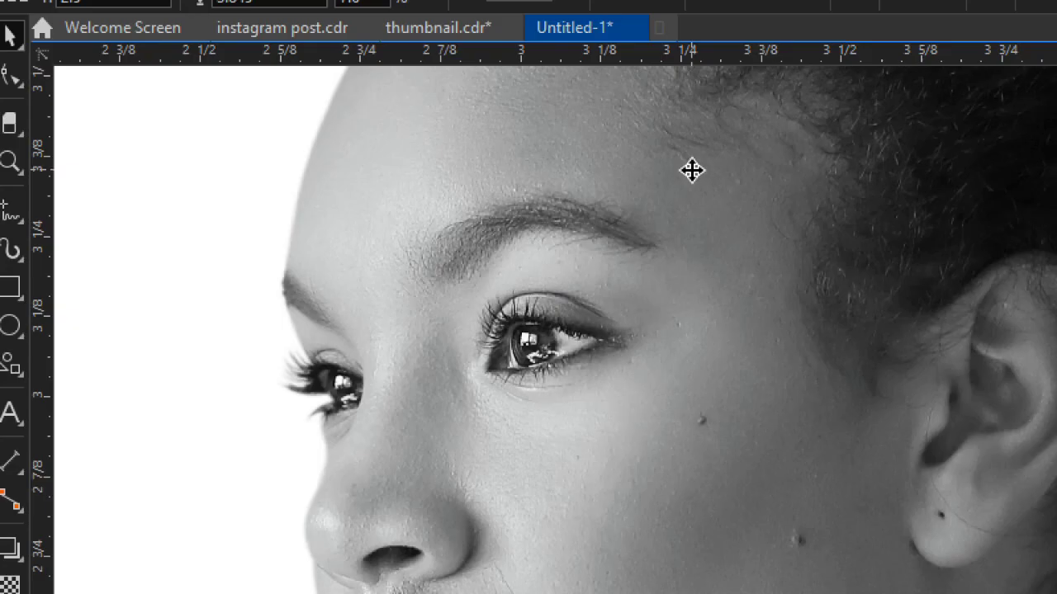
- Darken the grayscale portrait with a Gamma adjustment set to 0.47
{"action": "scroll", "coordinate": [512, 468], "scroll_direction": "down", "scroll_amount": 2}
{"action": "scroll", "coordinate": [512, 468], "scroll_direction": "up", "scroll_amount": 2}
{"action": "scroll", "coordinate": [697, 547], "scroll_direction": "down", "scroll_amount": 3}
{"action": "scroll", "coordinate": [316, 427], "scroll_direction": "up", "scroll_amount": 1}
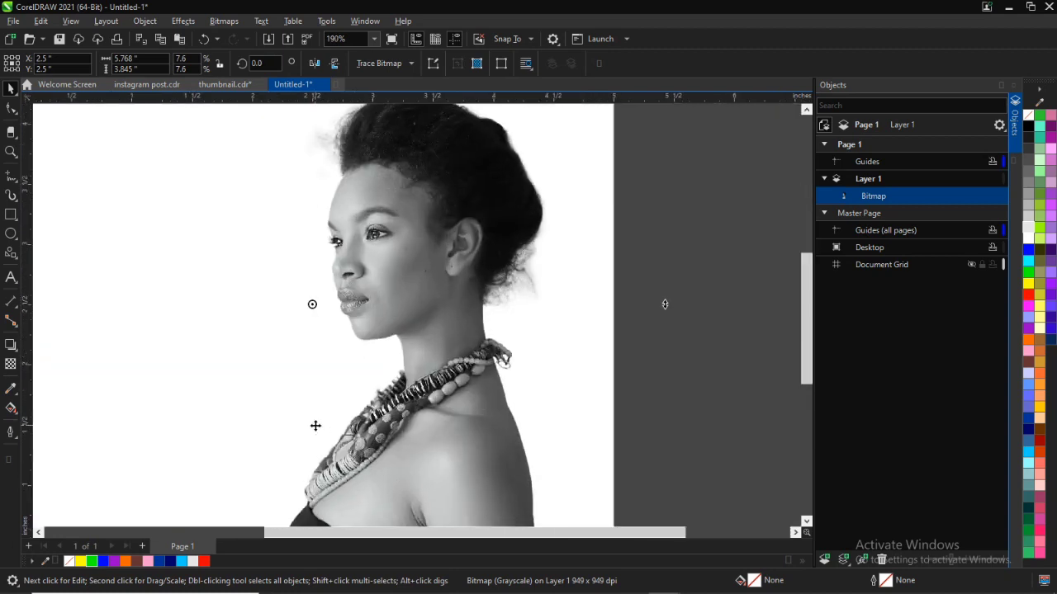
{"action": "scroll", "coordinate": [366, 286], "scroll_direction": "up", "scroll_amount": 6}
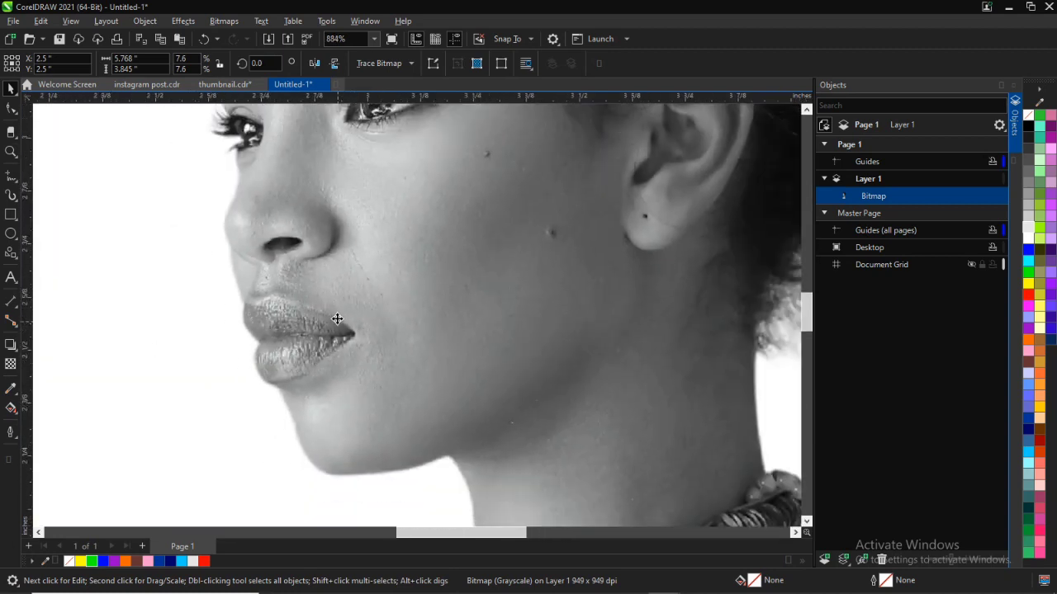
{"action": "scroll", "coordinate": [340, 277], "scroll_direction": "down", "scroll_amount": 1}
{"action": "left_click", "coordinate": [188, 23]}
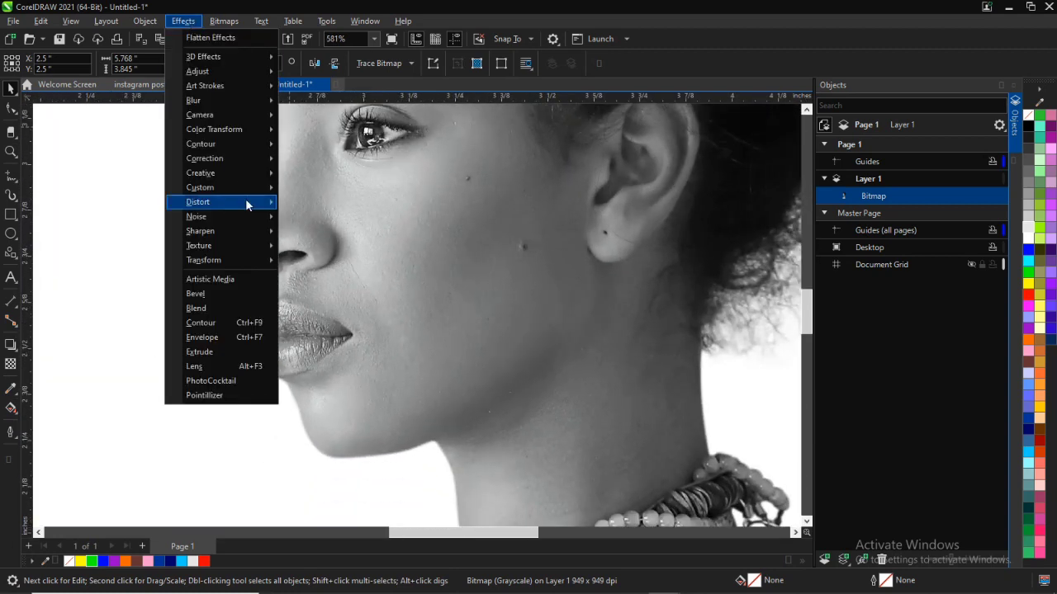
{"action": "mouse_move", "coordinate": [215, 71]}
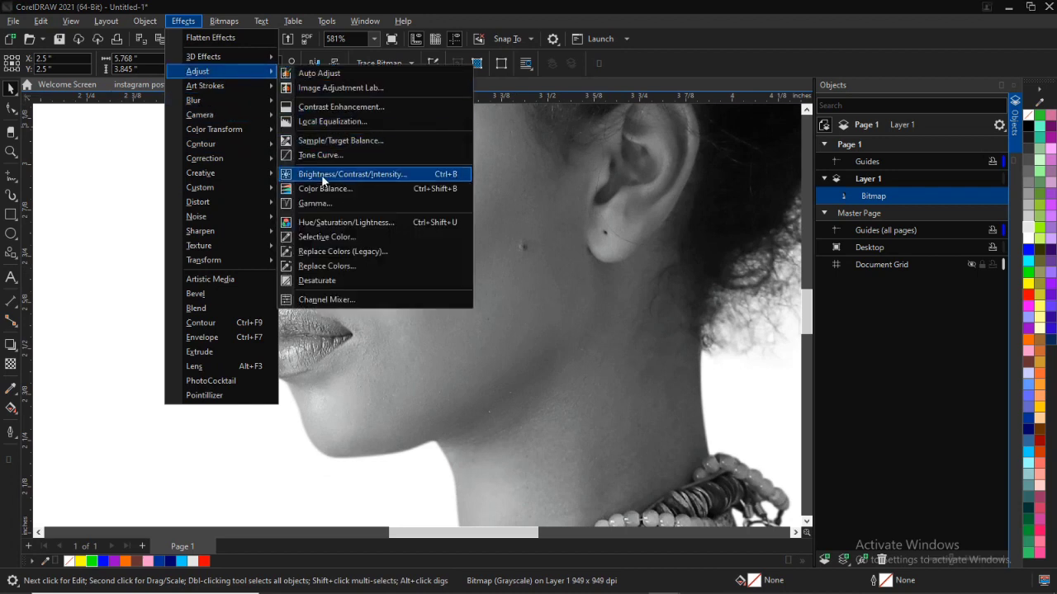
{"action": "left_click", "coordinate": [315, 204]}
{"action": "left_click_drag", "start_coordinate": [538, 284], "coordinate": [509, 285]}
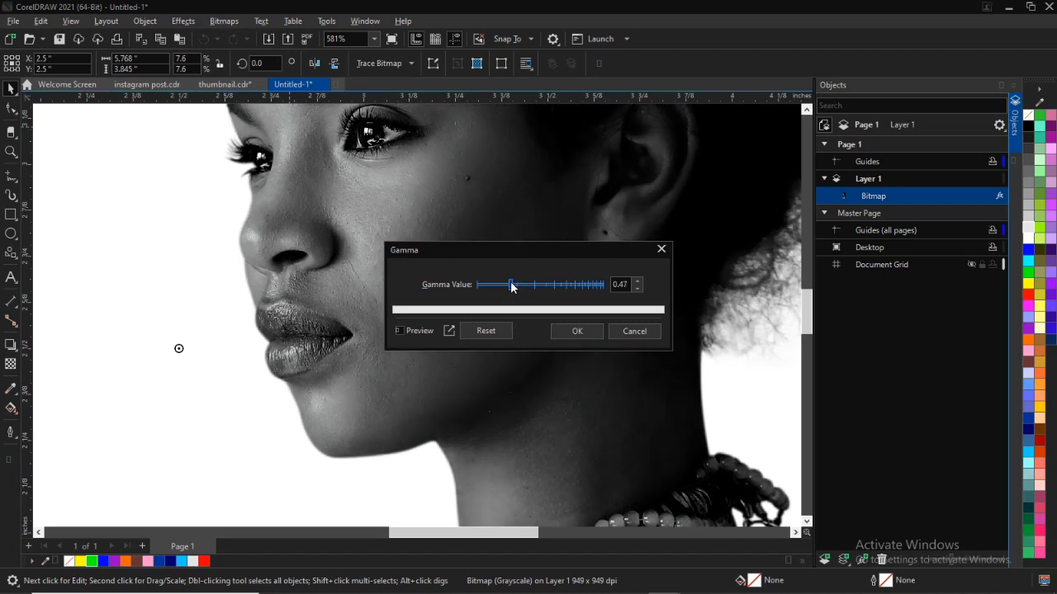
{"action": "left_click", "coordinate": [576, 331]}
- Trace the upper lip with the Pen tool, from the notch between the lips around to the corner of the mouth
{"action": "scroll", "coordinate": [545, 297], "scroll_direction": "down", "scroll_amount": 5}
{"action": "scroll", "coordinate": [486, 269], "scroll_direction": "up", "scroll_amount": 8}
{"action": "scroll", "coordinate": [491, 297], "scroll_direction": "down", "scroll_amount": 5}
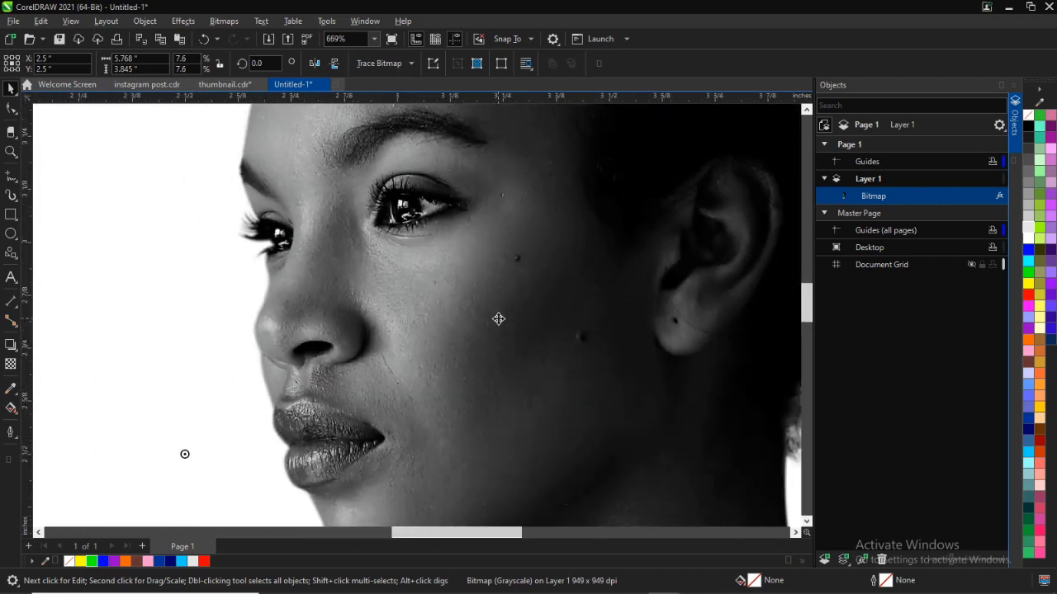
{"action": "scroll", "coordinate": [339, 454], "scroll_direction": "up", "scroll_amount": 3}
{"action": "scroll", "coordinate": [342, 438], "scroll_direction": "up", "scroll_amount": 3}
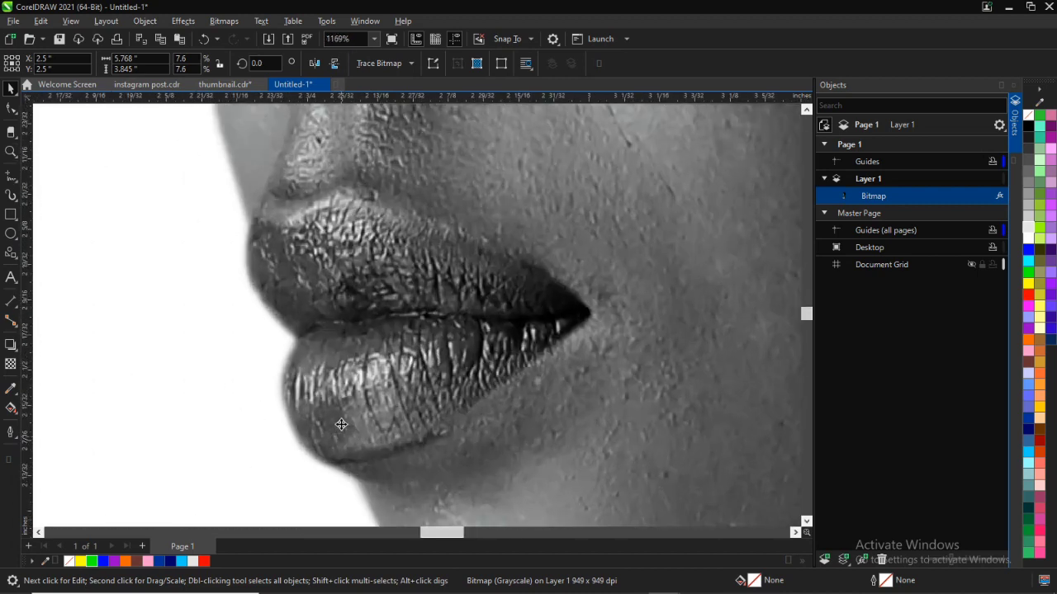
{"action": "left_click", "coordinate": [17, 183]}
{"action": "left_click", "coordinate": [48, 220]}
{"action": "left_click", "coordinate": [295, 337]}
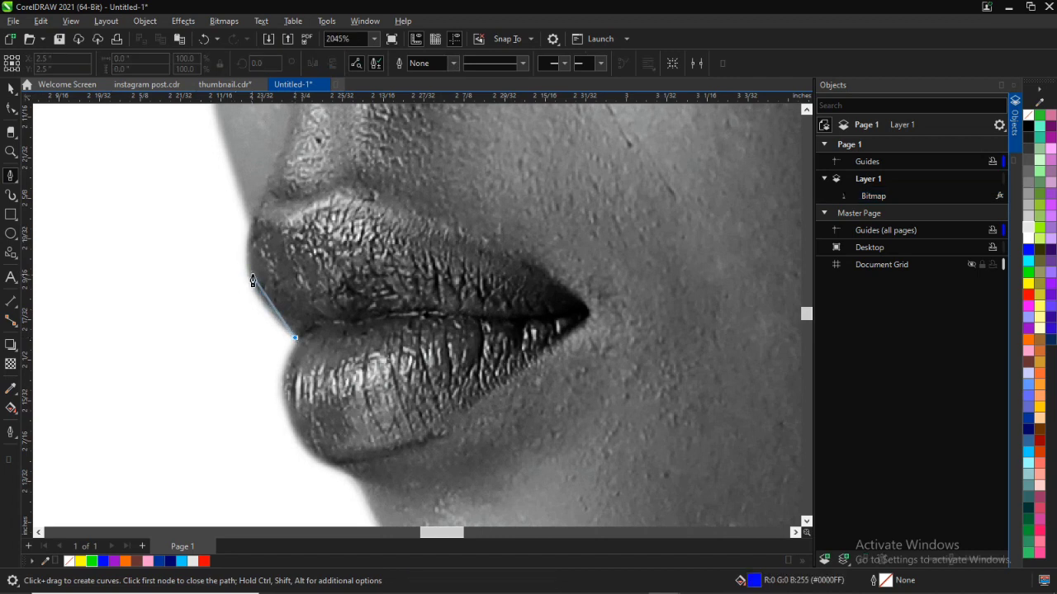
{"action": "key", "text": "ctrl+z"}
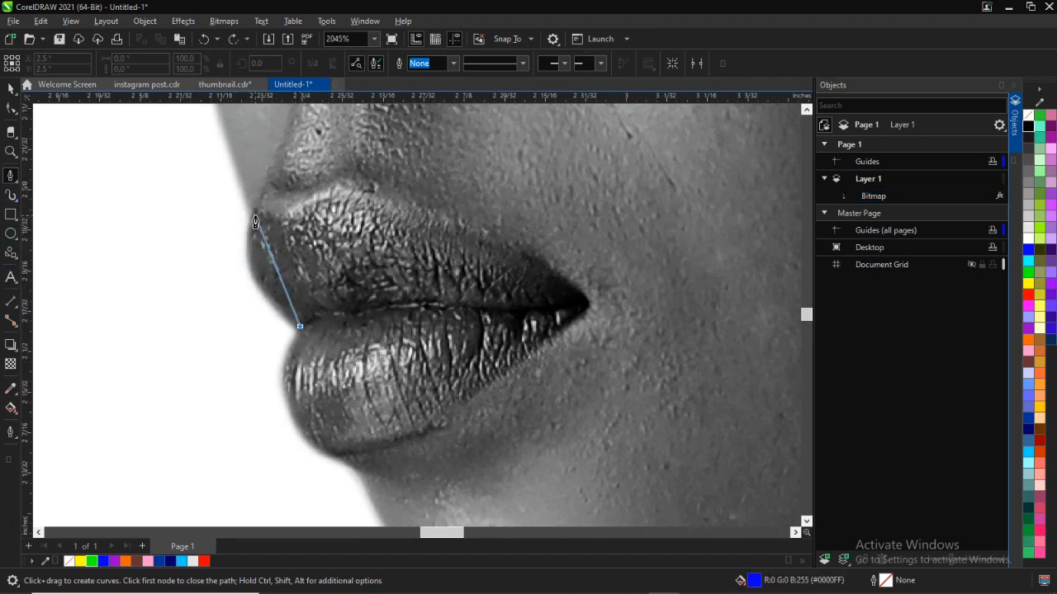
{"action": "left_click", "coordinate": [284, 149]}
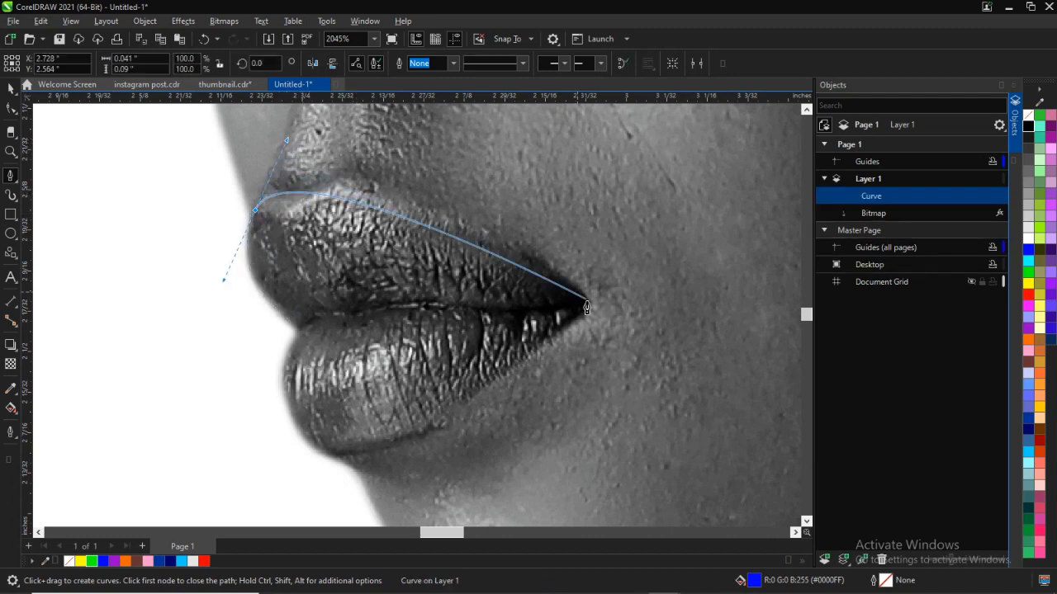
{"action": "left_click_drag", "start_coordinate": [585, 306], "coordinate": [640, 391]}
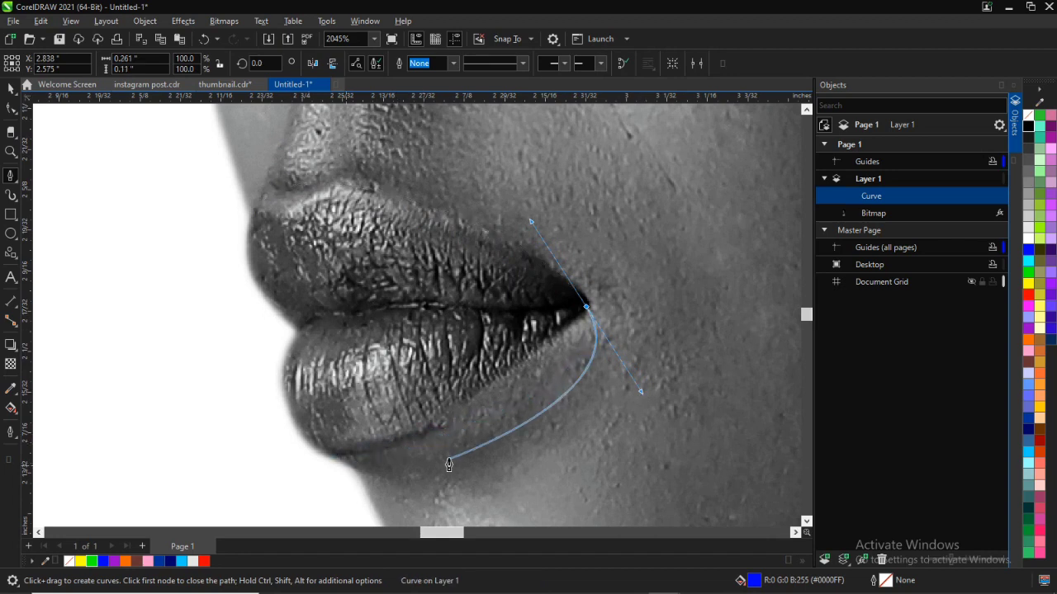
- Continue the path along the lower lip, close it at its starting node, and give it a black outline without fill
{"action": "left_click_drag", "start_coordinate": [301, 326], "coordinate": [309, 314]}
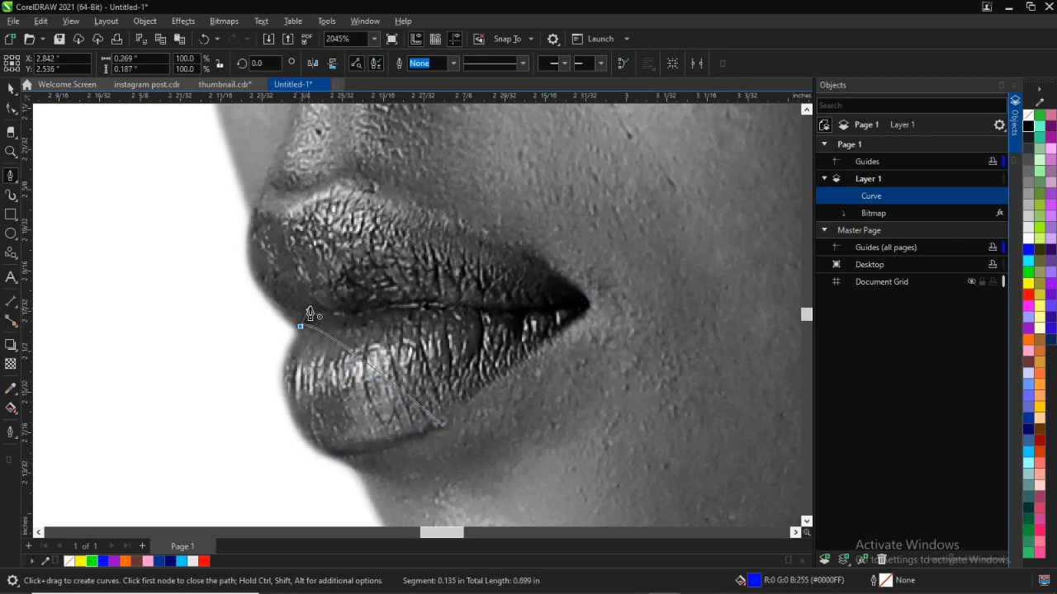
{"action": "left_click_drag", "start_coordinate": [191, 523], "coordinate": [302, 445]}
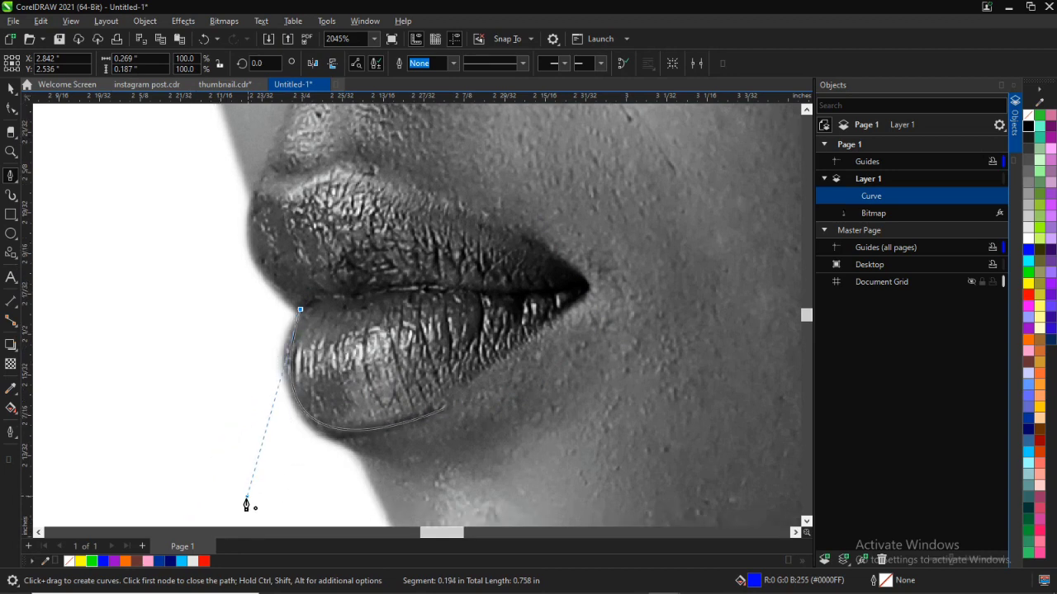
{"action": "left_click_drag", "start_coordinate": [246, 498], "coordinate": [246, 500]}
{"action": "left_click", "coordinate": [1028, 116]}
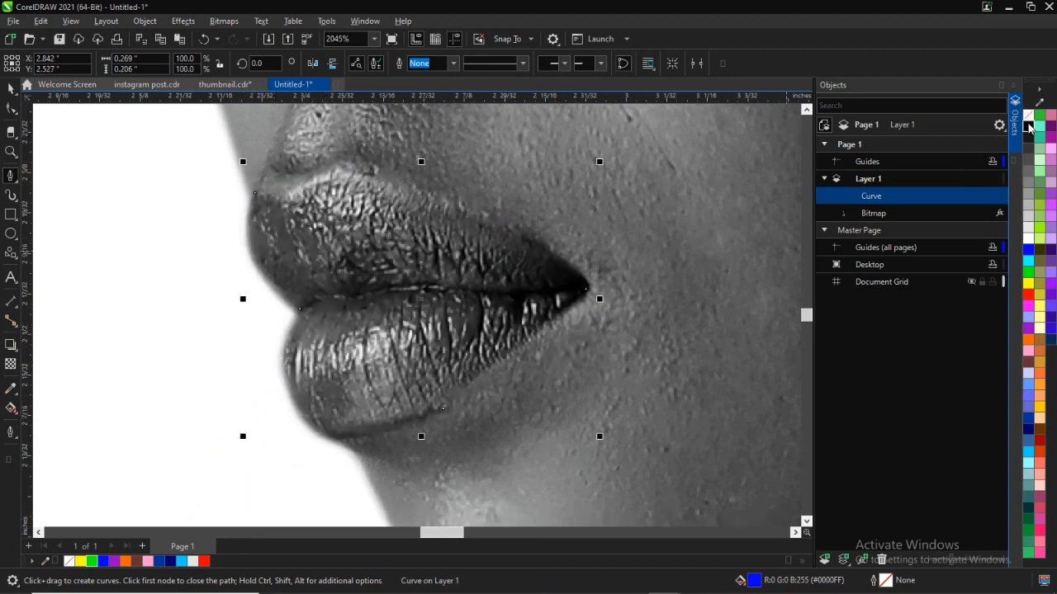
- Convert the lip outline's segment between the mouth corner and the lower lip's underside into a straight line
{"action": "left_click", "coordinate": [11, 107]}
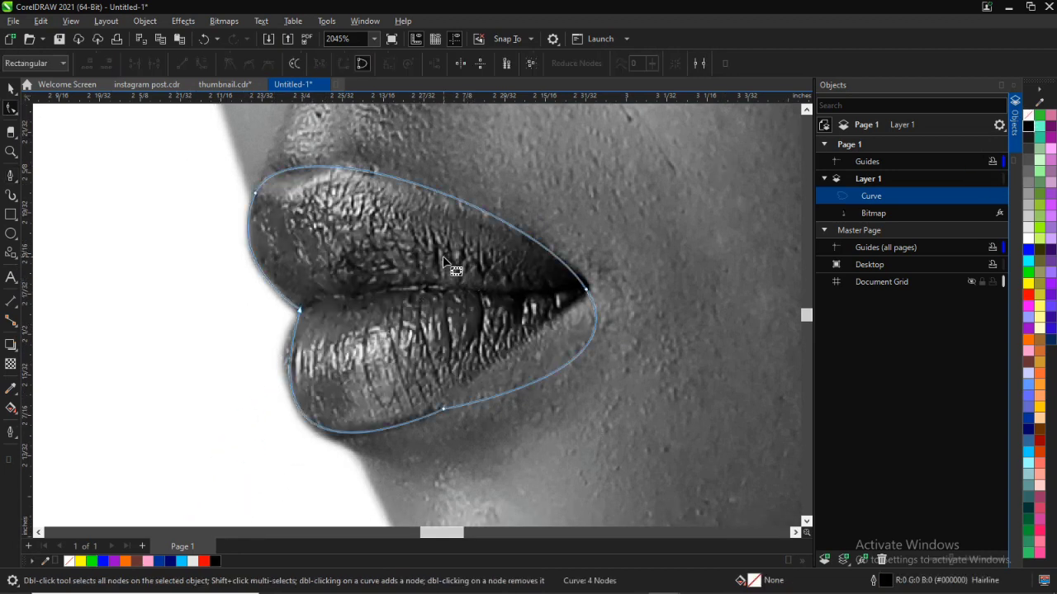
{"action": "scroll", "coordinate": [325, 306], "scroll_direction": "up", "scroll_amount": 2}
{"action": "scroll", "coordinate": [394, 361], "scroll_direction": "down", "scroll_amount": 1}
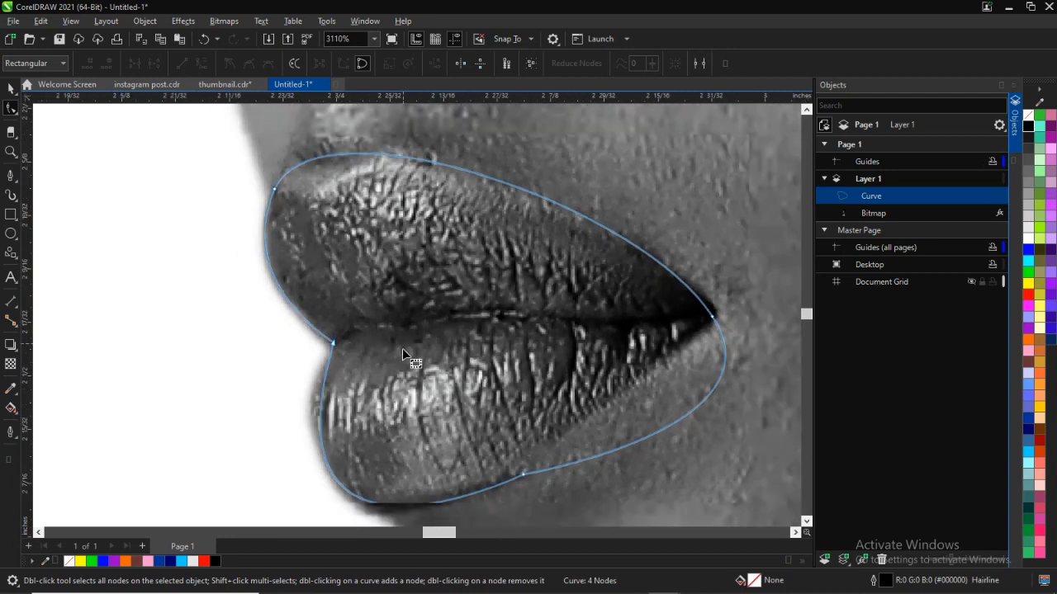
{"action": "right_click", "coordinate": [681, 357]}
{"action": "left_click", "coordinate": [730, 185]}
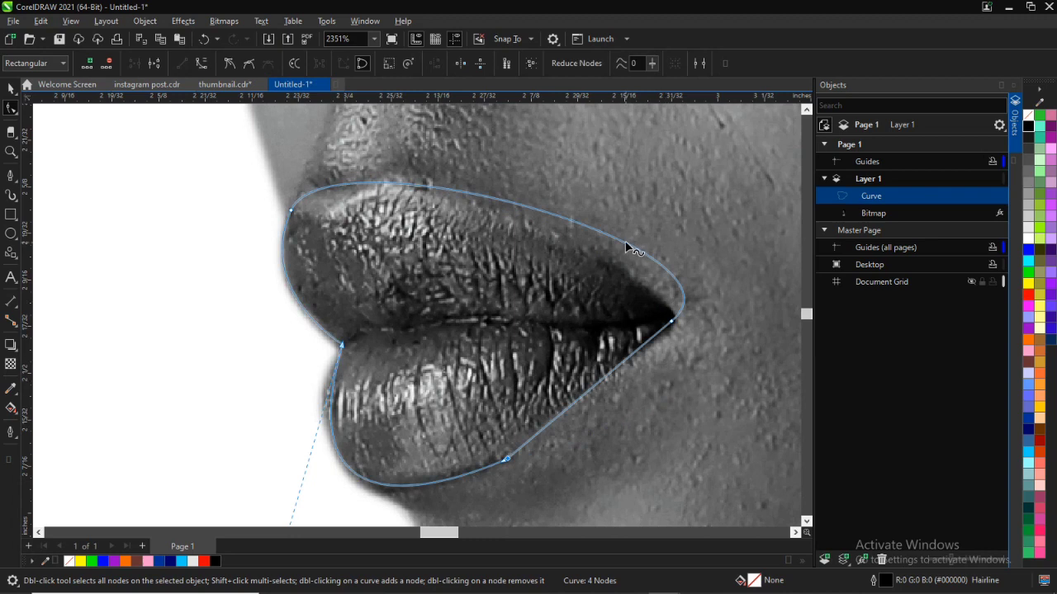
- Fit the upper lip curve with the mouth corner's handle, then try reshaping its front handle and undo that attempt
{"action": "left_click_drag", "start_coordinate": [756, 244], "coordinate": [705, 293]}
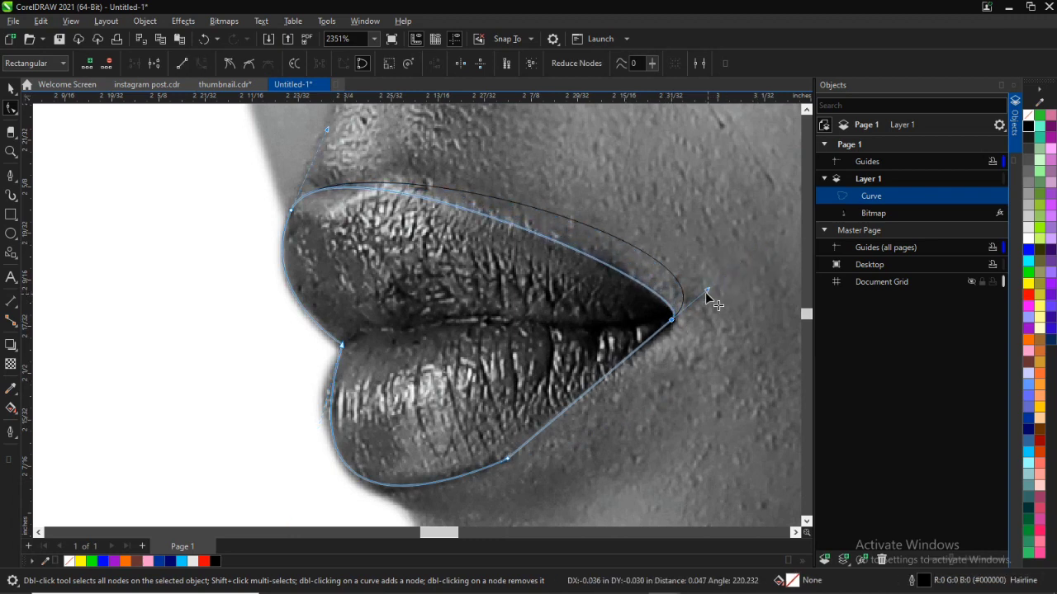
{"action": "left_click_drag", "start_coordinate": [344, 124], "coordinate": [352, 116]}
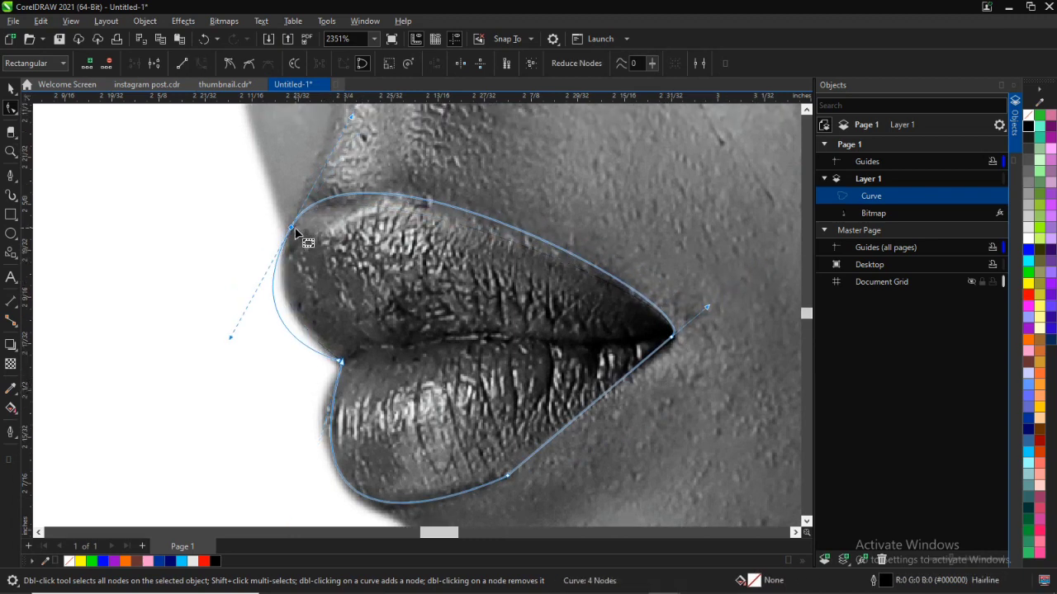
{"action": "key", "text": "ctrl+z"}
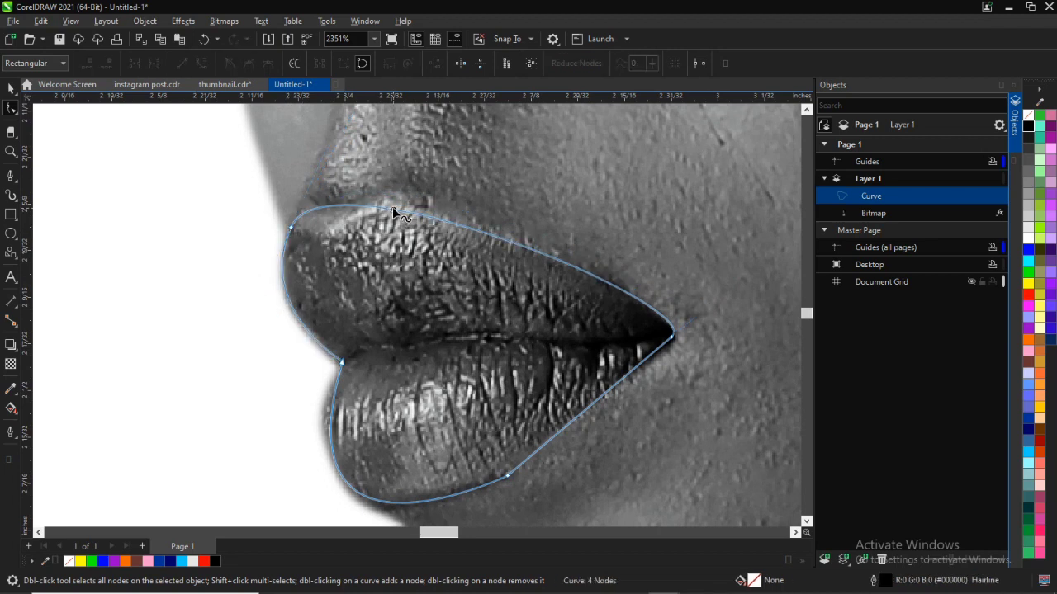
- Add a node at the upper lip's peak and adjust its position and handles to follow the lip edge
{"action": "left_click_drag", "start_coordinate": [342, 201], "coordinate": [297, 211]}
{"action": "mouse_move", "coordinate": [474, 200]}
{"action": "left_mouse_down"}
{"action": "mouse_move", "coordinate": [467, 189]}
{"action": "mouse_move", "coordinate": [447, 202]}
{"action": "mouse_move", "coordinate": [460, 199]}
{"action": "left_mouse_up"}
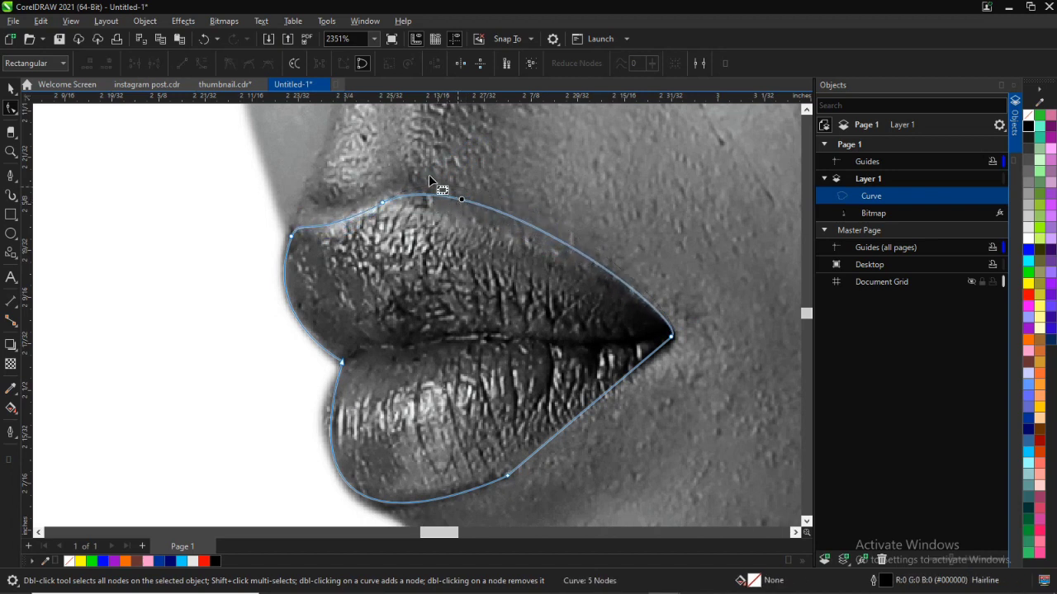
{"action": "left_click_drag", "start_coordinate": [383, 211], "coordinate": [366, 207]}
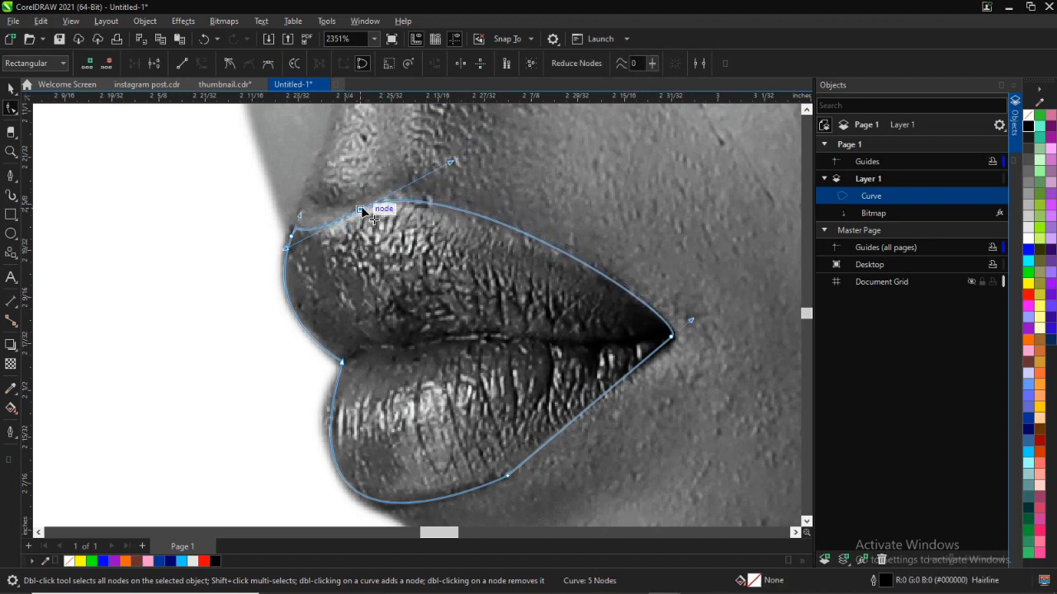
{"action": "left_click_drag", "start_coordinate": [456, 159], "coordinate": [492, 186]}
- Refit the lip outline's front edge by repositioning the upper lip's front node and bending the lower lip's front curve
{"action": "left_click_drag", "start_coordinate": [301, 215], "coordinate": [281, 248]}
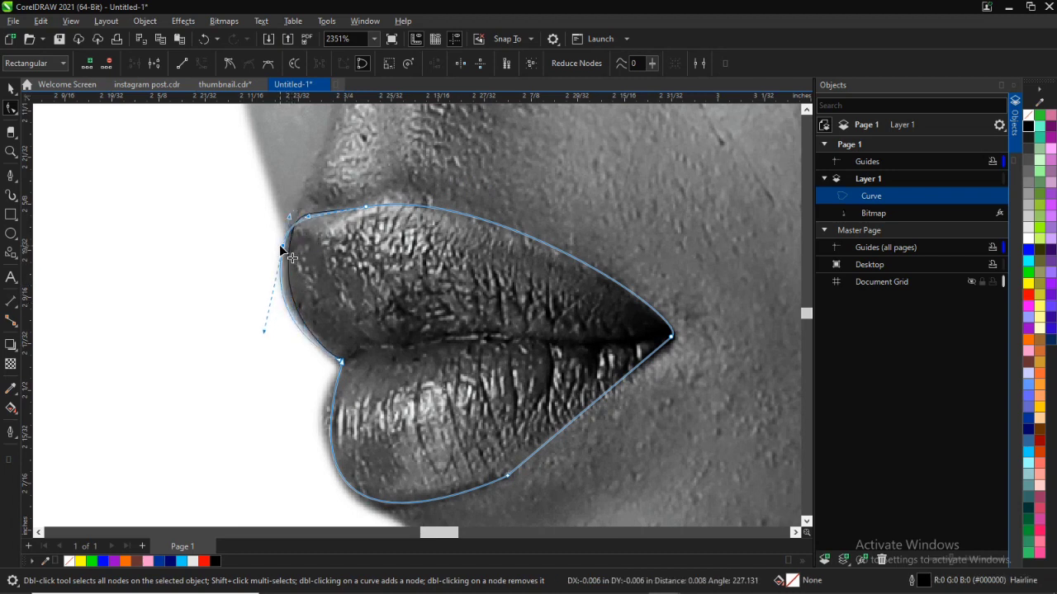
{"action": "left_click_drag", "start_coordinate": [323, 349], "coordinate": [339, 360]}
{"action": "mouse_move", "coordinate": [334, 422]}
{"action": "left_mouse_down"}
{"action": "mouse_move", "coordinate": [325, 414]}
{"action": "mouse_move", "coordinate": [334, 422]}
{"action": "left_mouse_up"}
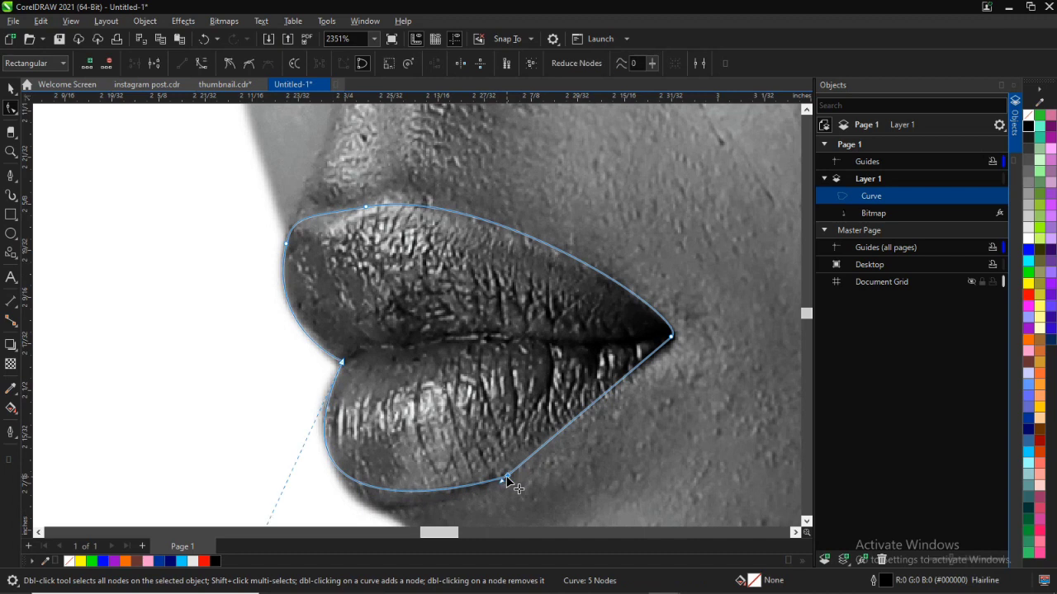
- Adjust the handles of the lower lip's curve so the outline follows its front and underside
{"action": "scroll", "coordinate": [559, 476], "scroll_direction": "down", "scroll_amount": 2}
{"action": "left_click_drag", "start_coordinate": [807, 310], "coordinate": [816, 329]}
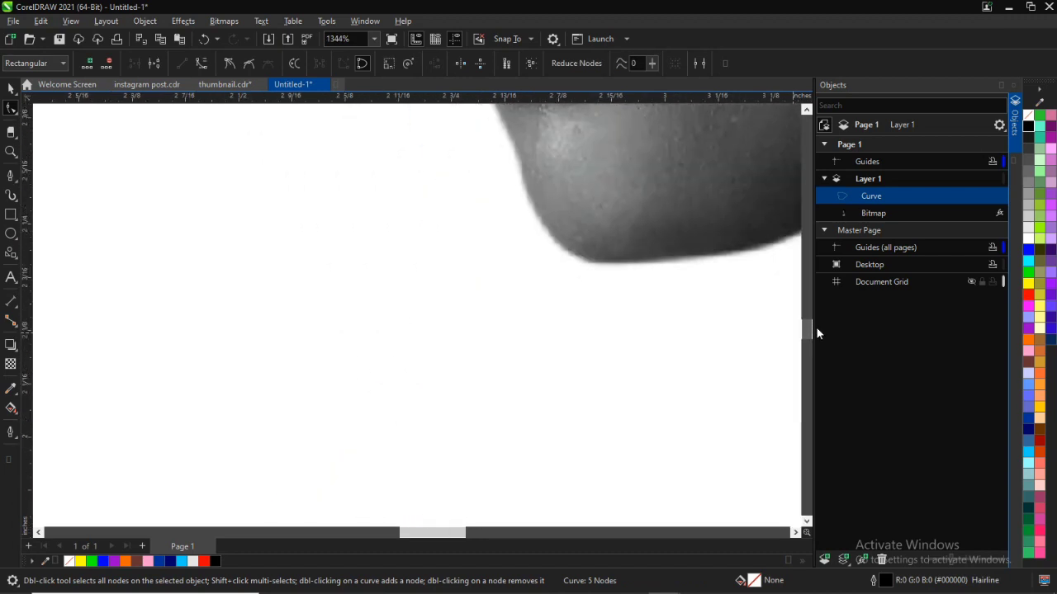
{"action": "scroll", "coordinate": [639, 170], "scroll_direction": "down", "scroll_amount": 2}
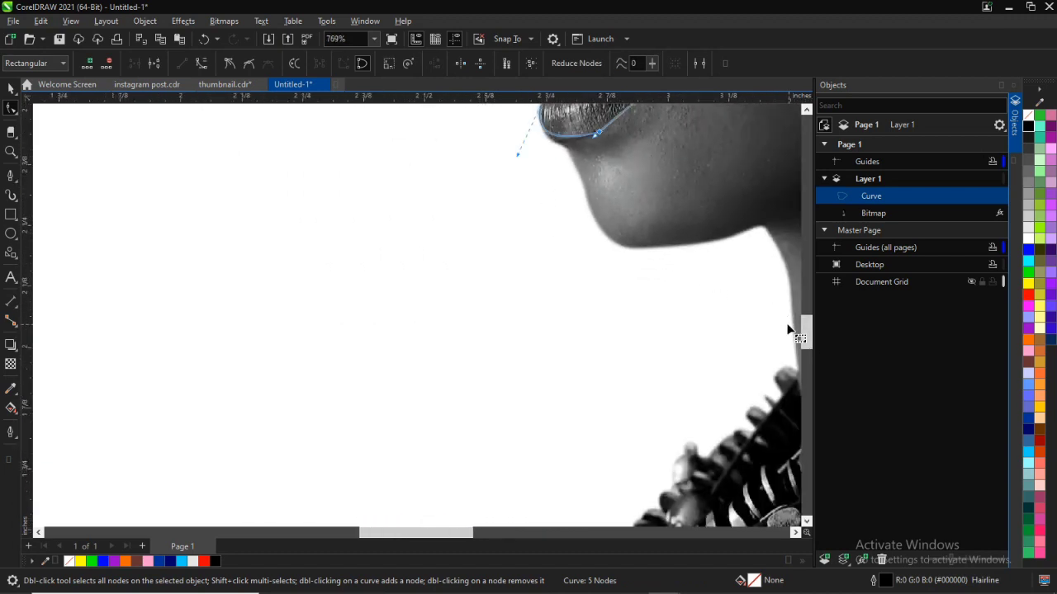
{"action": "mouse_move", "coordinate": [806, 333]}
{"action": "left_mouse_down"}
{"action": "mouse_move", "coordinate": [803, 306]}
{"action": "mouse_move", "coordinate": [785, 318]}
{"action": "mouse_move", "coordinate": [805, 313]}
{"action": "left_mouse_up"}
{"action": "scroll", "coordinate": [660, 321], "scroll_direction": "up", "scroll_amount": 3}
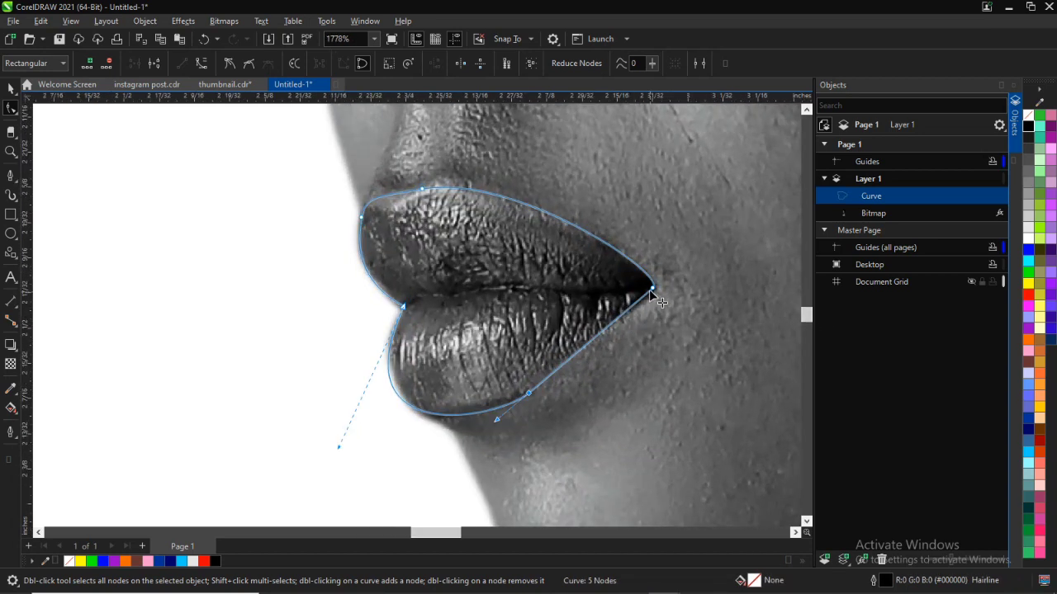
{"action": "left_click_drag", "start_coordinate": [492, 423], "coordinate": [500, 430]}
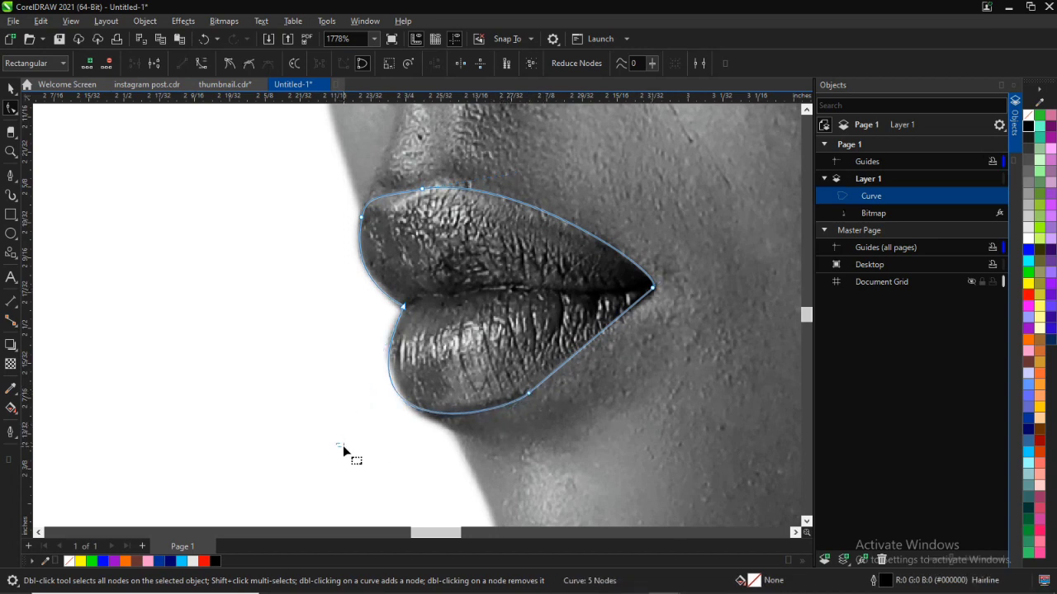
{"action": "left_click_drag", "start_coordinate": [338, 450], "coordinate": [350, 449]}
{"action": "left_click_drag", "start_coordinate": [501, 416], "coordinate": [500, 416]}
- Fill the closed lip shape with red (#FF0000) and remove its outline
{"action": "left_click", "coordinate": [13, 89]}
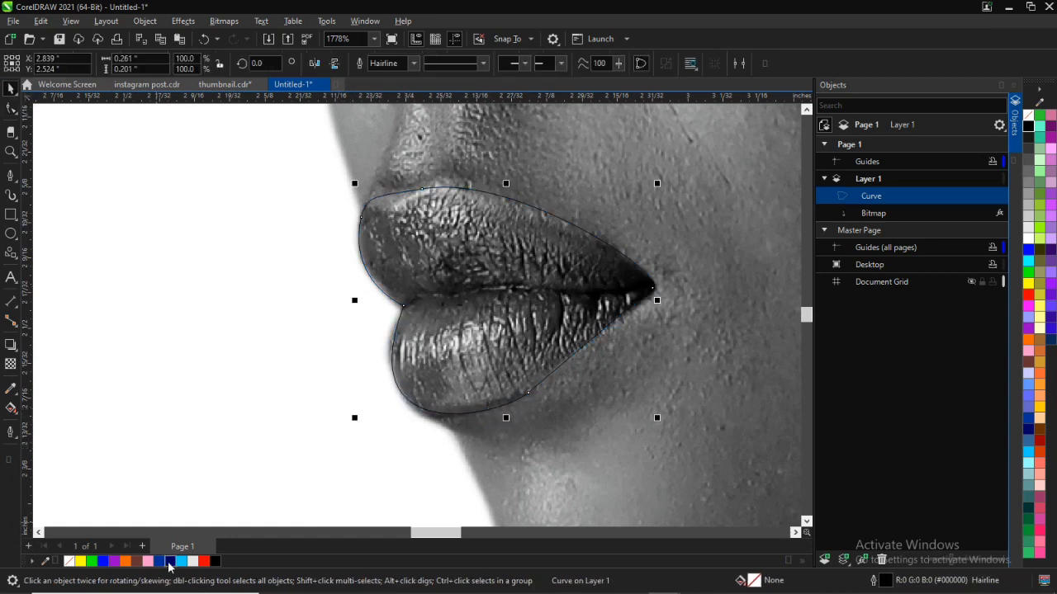
{"action": "left_click", "coordinate": [205, 561]}
{"action": "right_click", "coordinate": [1027, 118]}
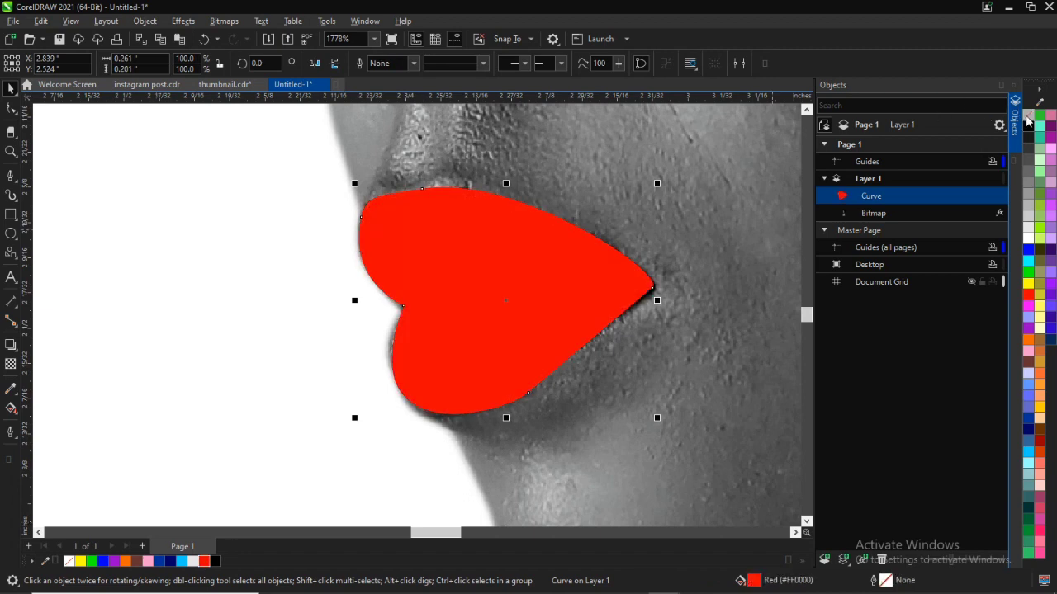
- Set the red lip shape's transparency merge mode to Overlay
{"action": "left_click", "coordinate": [12, 367]}
{"action": "left_click", "coordinate": [180, 65]}
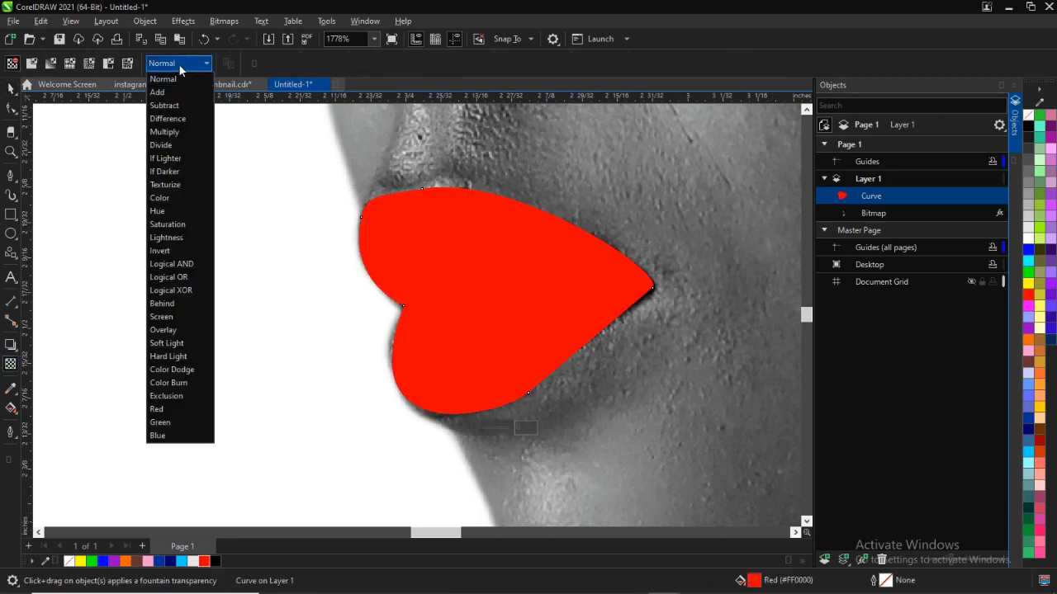
{"action": "left_click", "coordinate": [175, 330]}
{"action": "scroll", "coordinate": [467, 293], "scroll_direction": "down", "scroll_amount": 4}
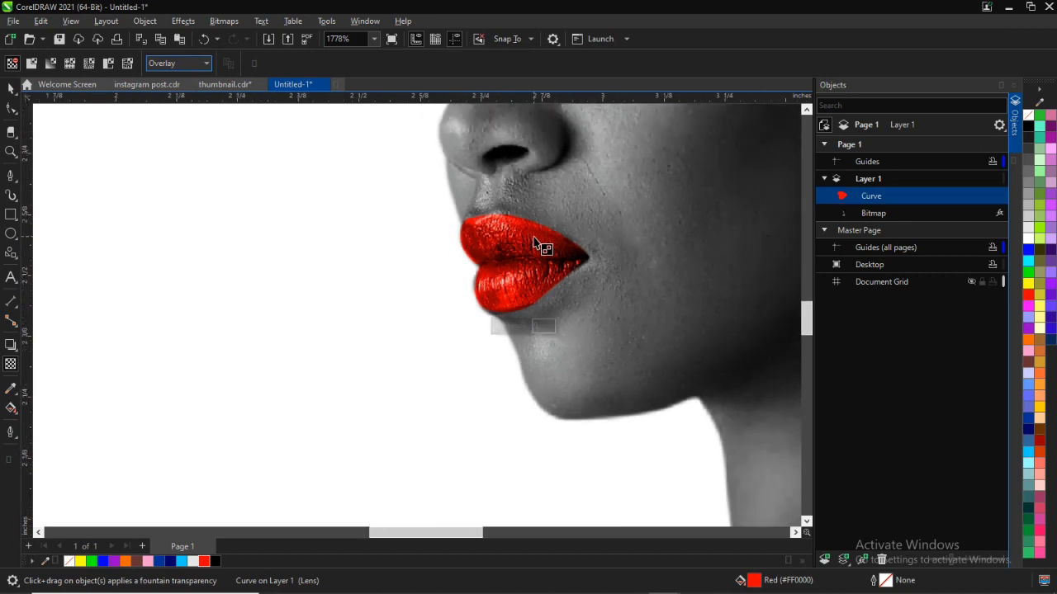
{"action": "scroll", "coordinate": [535, 238], "scroll_direction": "down", "scroll_amount": 4}
{"action": "scroll", "coordinate": [549, 235], "scroll_direction": "up", "scroll_amount": 2}
{"action": "left_click", "coordinate": [11, 89]}
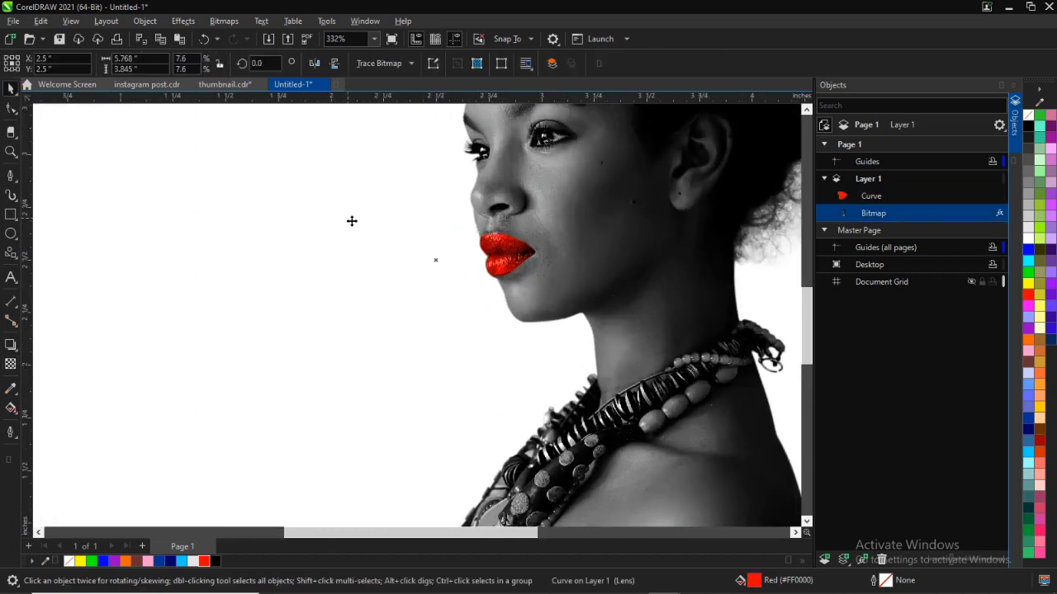
{"action": "left_click", "coordinate": [347, 225]}
{"action": "scroll", "coordinate": [594, 205], "scroll_direction": "down", "scroll_amount": 2}
{"action": "scroll", "coordinate": [501, 325], "scroll_direction": "down", "scroll_amount": 1}
{"action": "scroll", "coordinate": [347, 296], "scroll_direction": "up", "scroll_amount": 4}
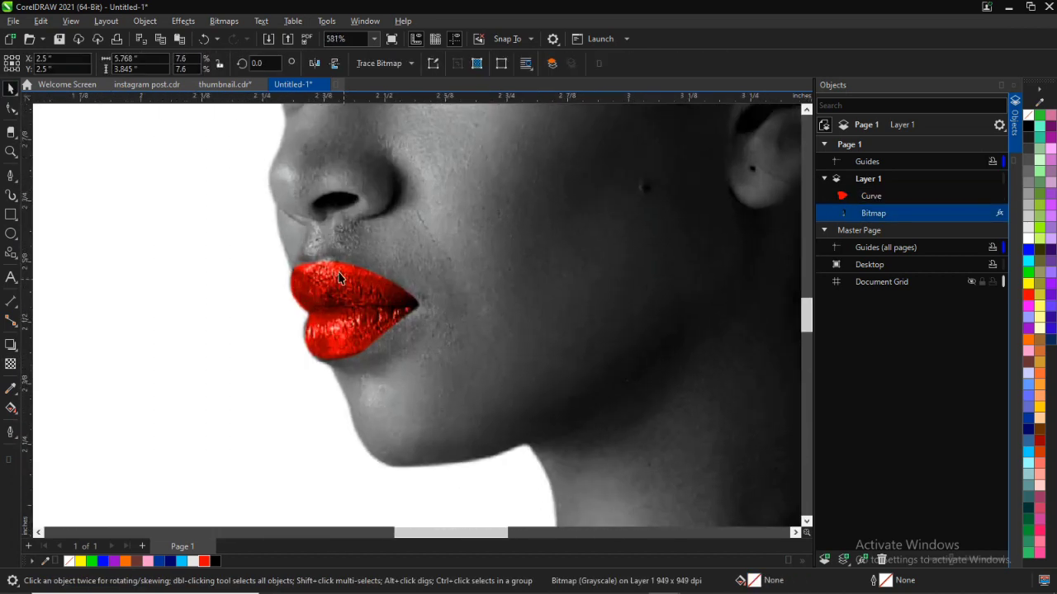
- Edit the red lip shape's lower curve, extending the underside node's handle to match the lower lip
{"action": "scroll", "coordinate": [346, 296], "scroll_direction": "up", "scroll_amount": 3}
{"action": "double_click", "coordinate": [409, 411]}
{"action": "scroll", "coordinate": [309, 398], "scroll_direction": "up", "scroll_amount": 1}
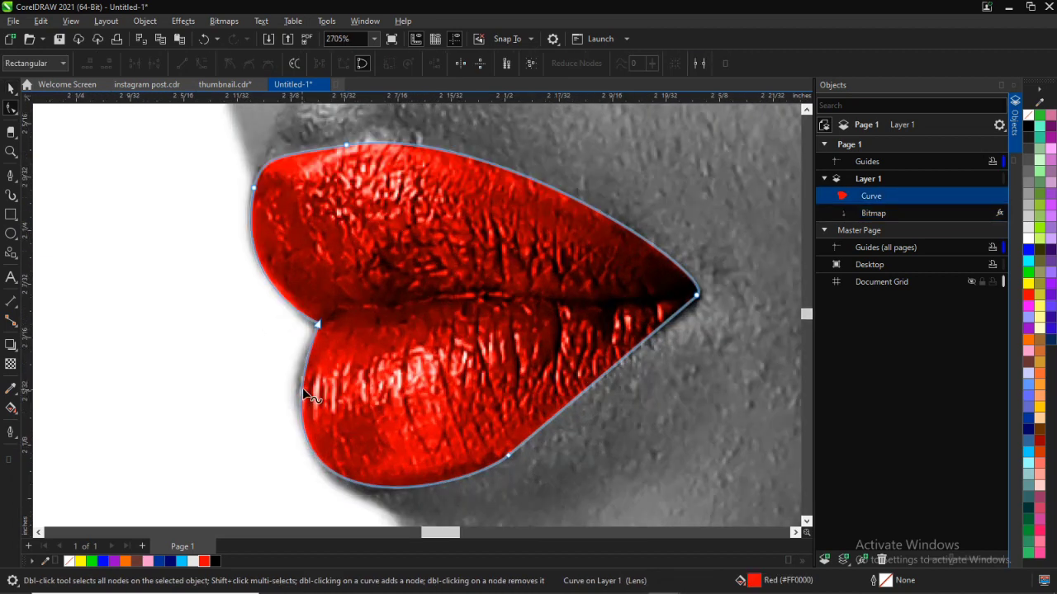
{"action": "scroll", "coordinate": [322, 351], "scroll_direction": "up", "scroll_amount": 1}
{"action": "left_click", "coordinate": [316, 320]}
{"action": "scroll", "coordinate": [266, 485], "scroll_direction": "down", "scroll_amount": 3}
{"action": "scroll", "coordinate": [243, 513], "scroll_direction": "up", "scroll_amount": 2}
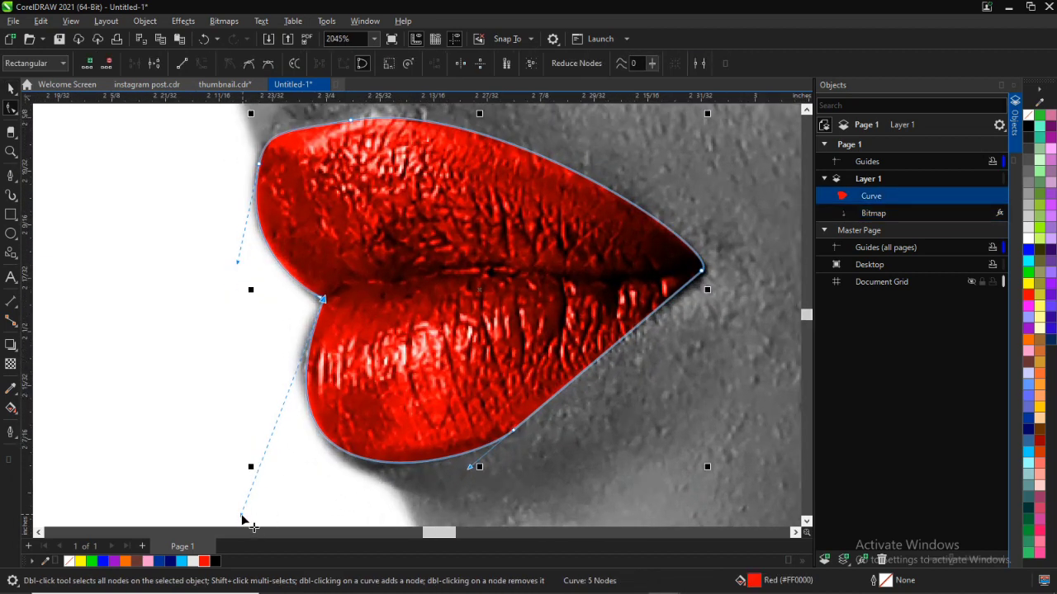
{"action": "left_click_drag", "start_coordinate": [469, 467], "coordinate": [442, 490]}
- Refine the upper lip's curve between its front node and peak so the red shape covers the lip edge
{"action": "scroll", "coordinate": [710, 275], "scroll_direction": "up", "scroll_amount": 3}
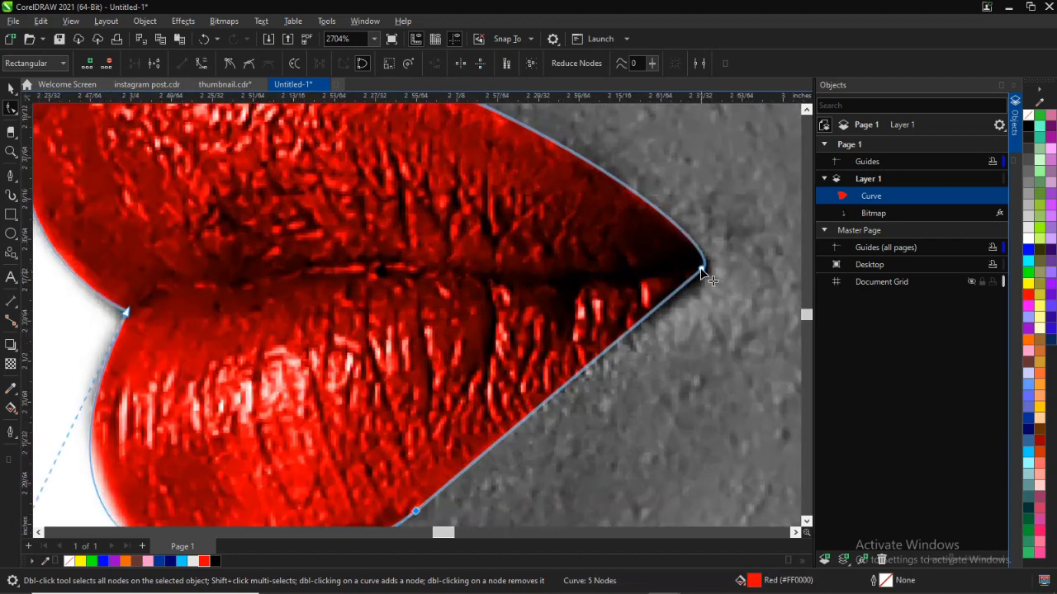
{"action": "left_click", "coordinate": [709, 274]}
{"action": "scroll", "coordinate": [590, 392], "scroll_direction": "down", "scroll_amount": 3}
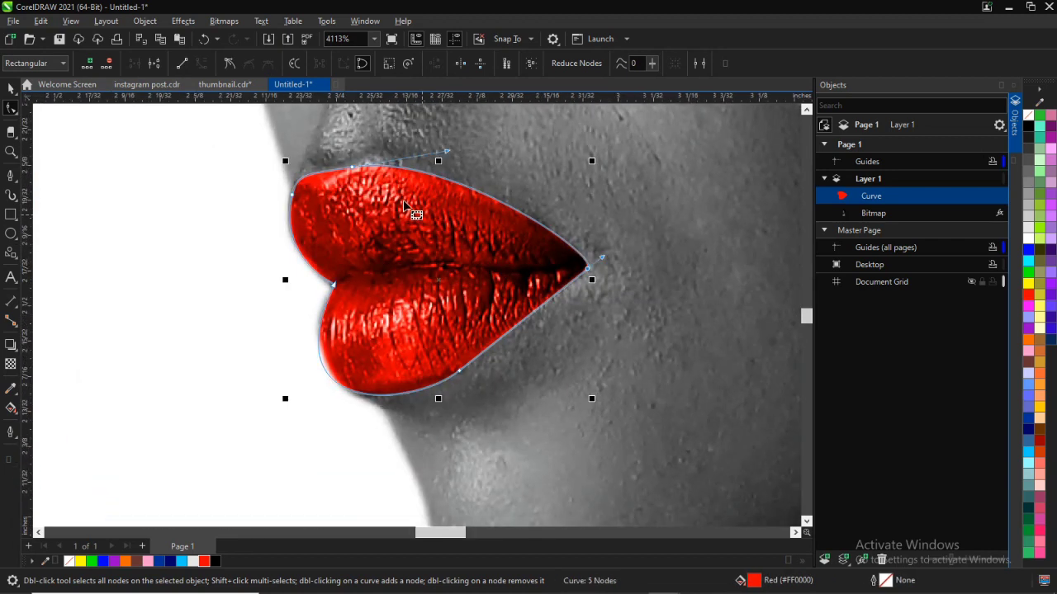
{"action": "scroll", "coordinate": [284, 295], "scroll_direction": "up", "scroll_amount": 4}
{"action": "left_click", "coordinate": [211, 201]}
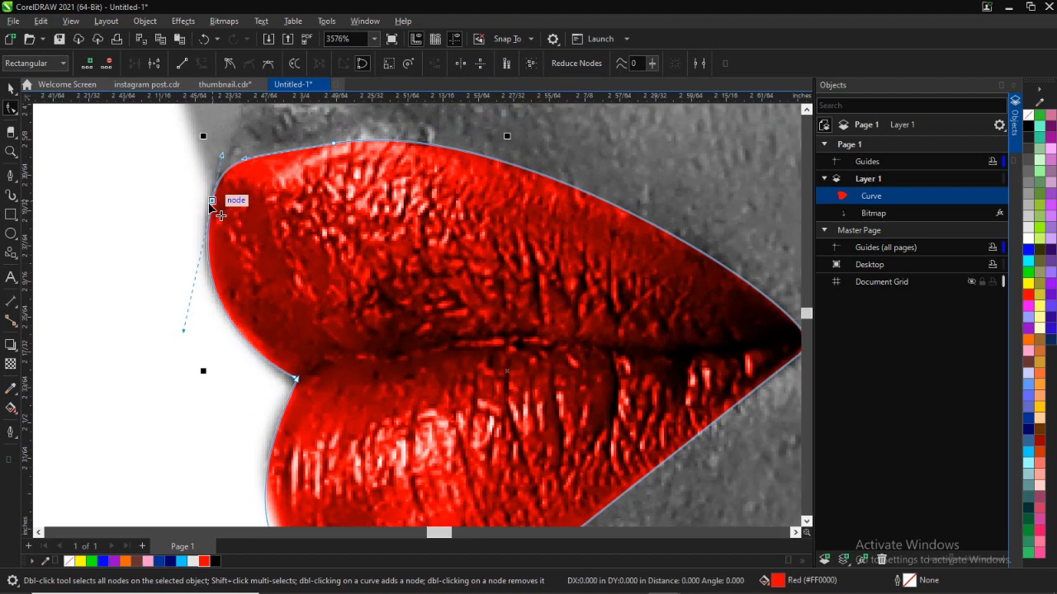
{"action": "scroll", "coordinate": [226, 188], "scroll_direction": "up", "scroll_amount": 2}
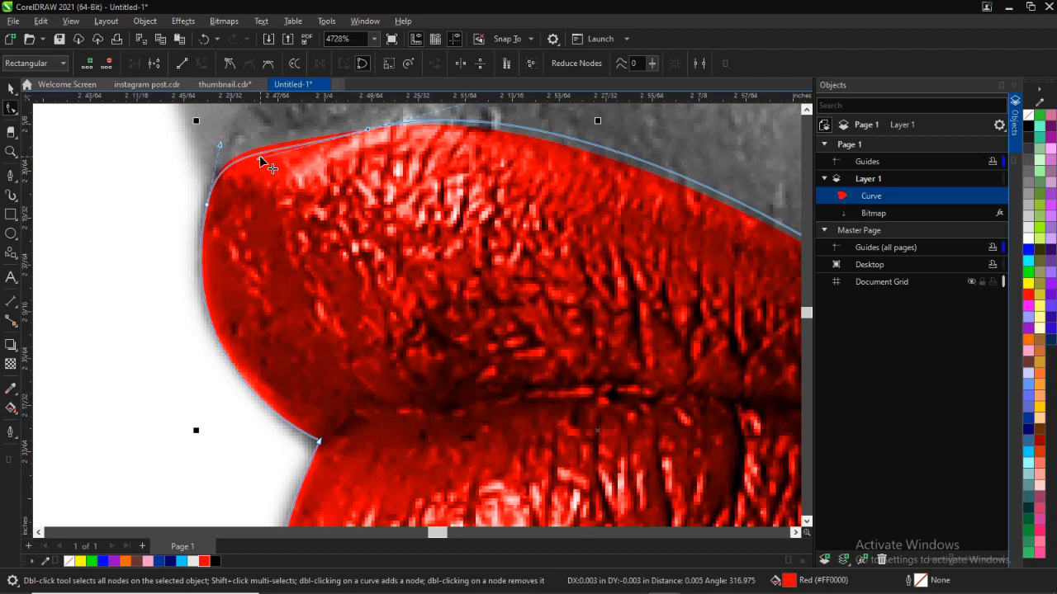
{"action": "scroll", "coordinate": [314, 201], "scroll_direction": "down", "scroll_amount": 4}
- Raise the red shape's upper lip peak node to the photo's lip edge
{"action": "key", "text": "z"}
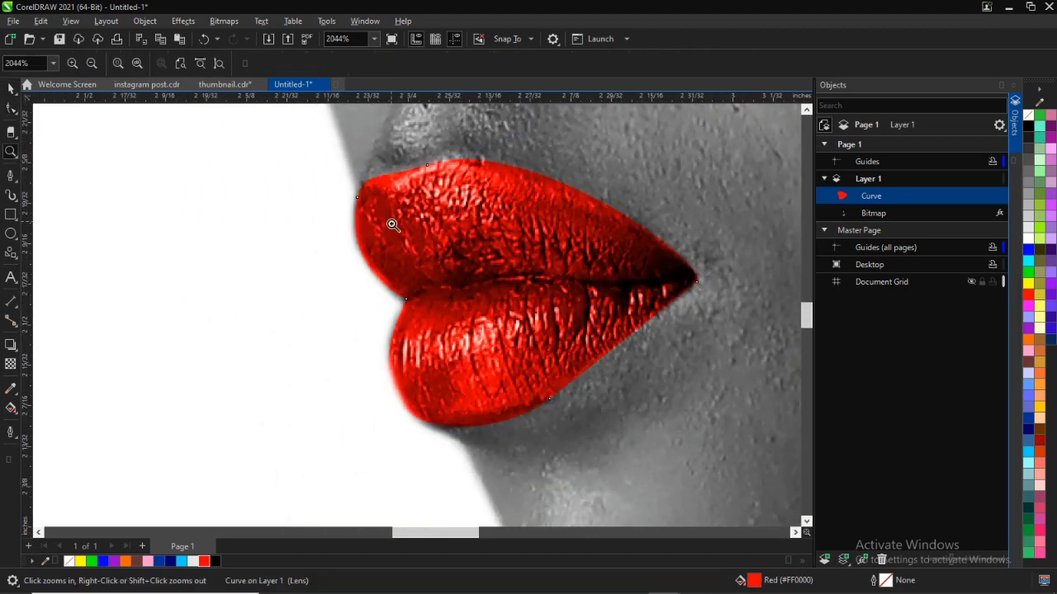
{"action": "scroll", "coordinate": [389, 224], "scroll_direction": "down", "scroll_amount": 4}
{"action": "left_click_drag", "start_coordinate": [362, 253], "coordinate": [488, 327]}
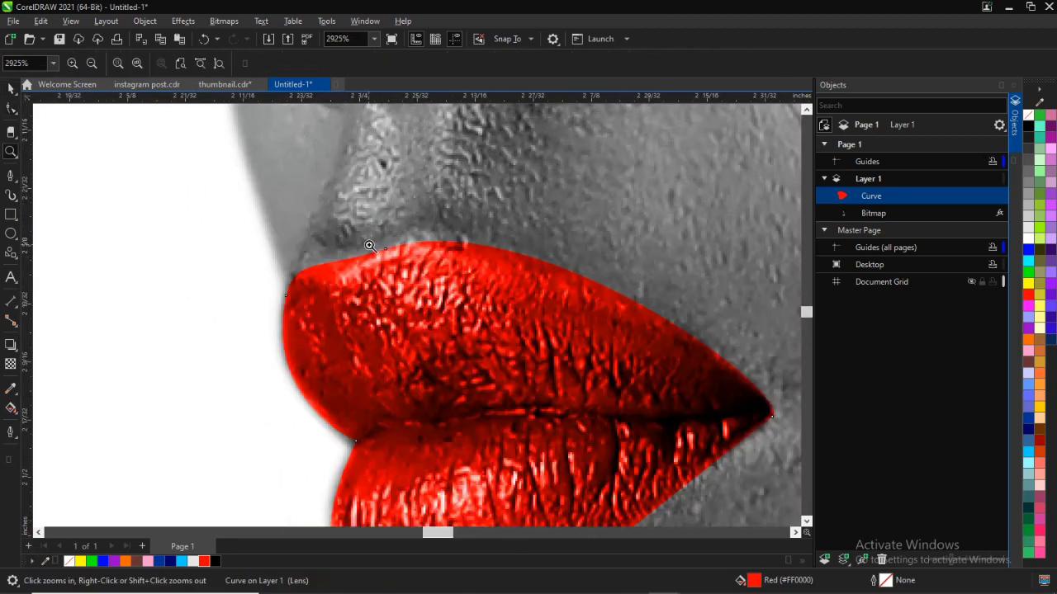
{"action": "key", "text": "F10"}
{"action": "left_click_drag", "start_coordinate": [382, 250], "coordinate": [383, 233]}
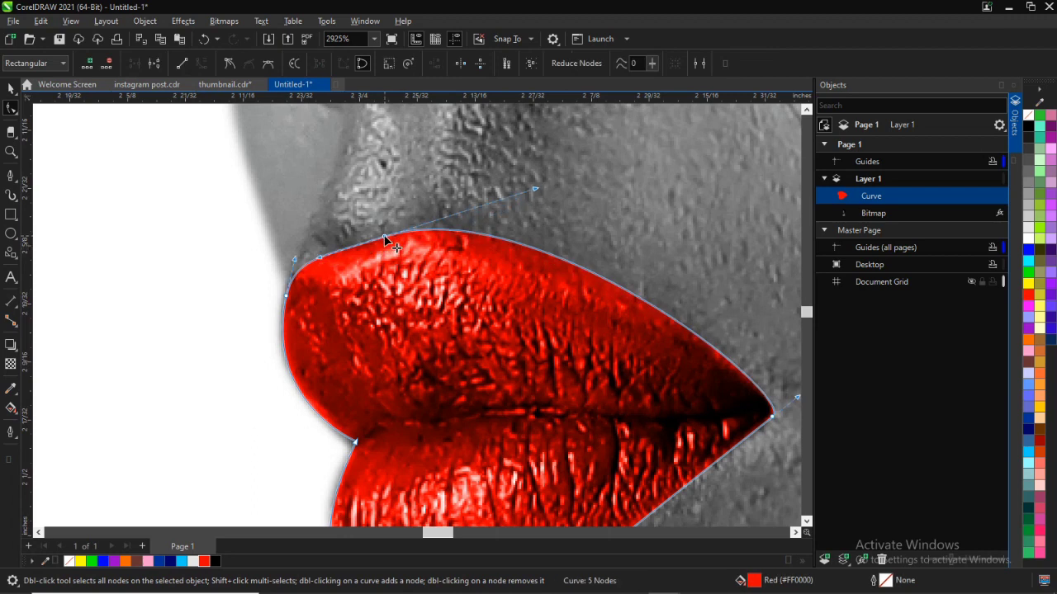
- Add a node between the upper lip's front and peak, and position it to form the lip's dip
{"action": "double_click", "coordinate": [322, 255]}
{"action": "scroll", "coordinate": [309, 262], "scroll_direction": "up", "scroll_amount": 1}
{"action": "left_click_drag", "start_coordinate": [307, 262], "coordinate": [307, 255]}
{"action": "scroll", "coordinate": [307, 258], "scroll_direction": "down", "scroll_amount": 5}
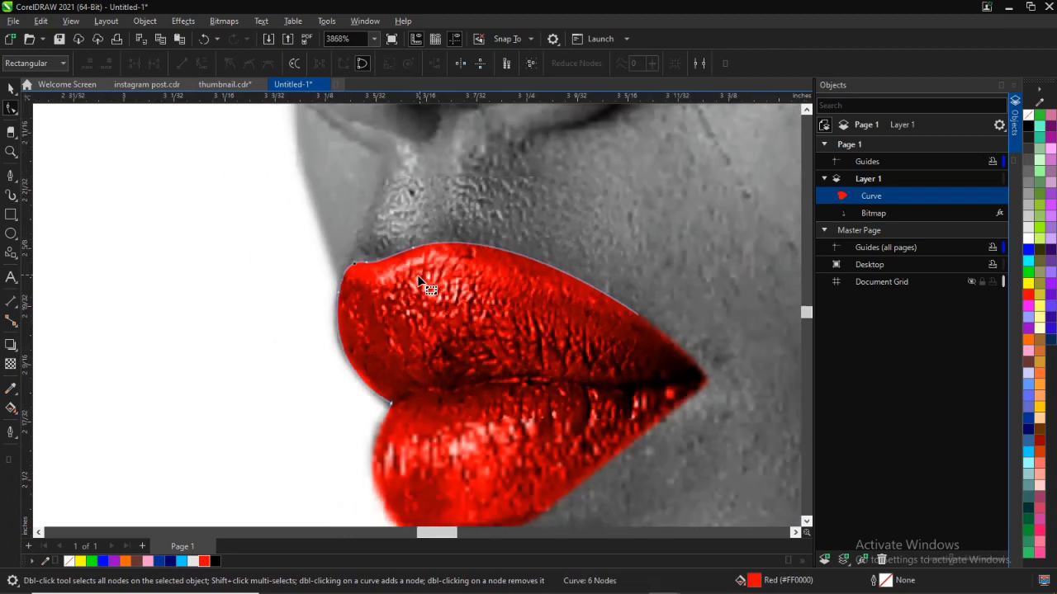
- Fine-tune the dip node and the peak node's curve so the upper lip's front follows the photo
{"action": "key", "text": "space"}
{"action": "key", "text": "space"}
{"action": "scroll", "coordinate": [373, 271], "scroll_direction": "up", "scroll_amount": 5}
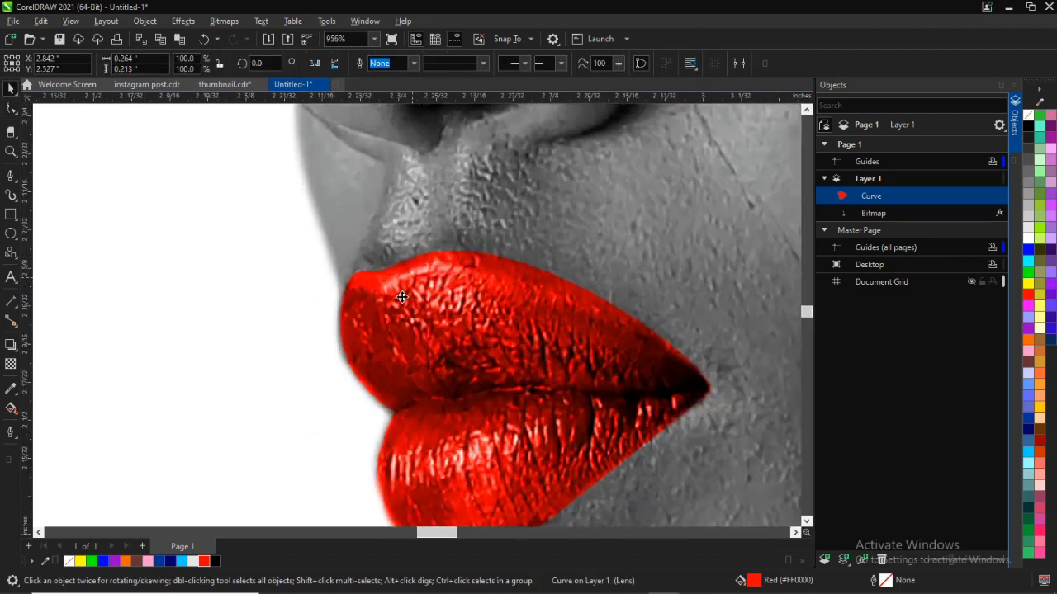
{"action": "double_click", "coordinate": [363, 268]}
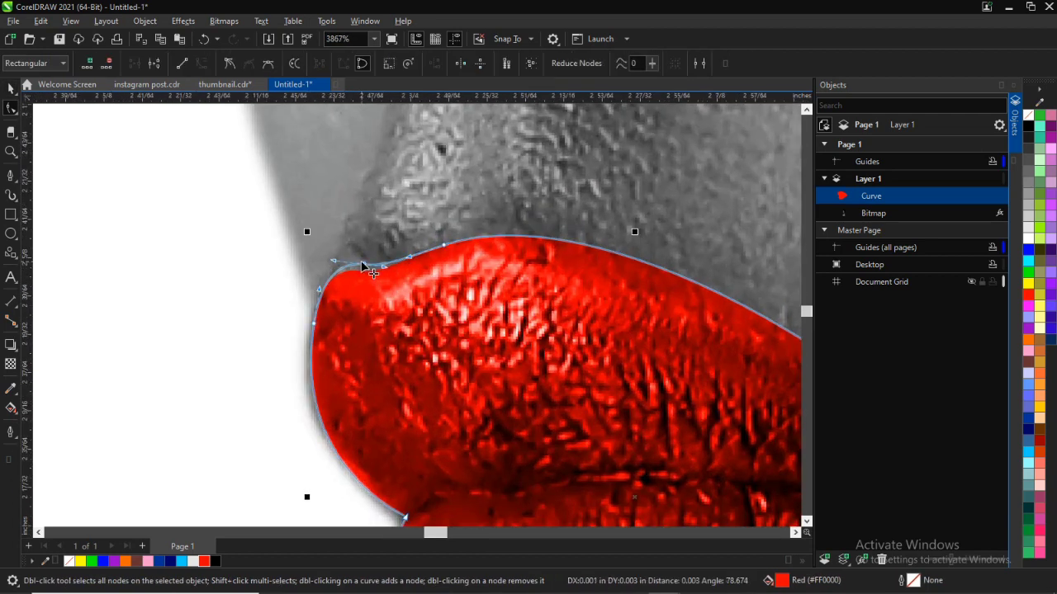
{"action": "left_click", "coordinate": [444, 241]}
{"action": "left_click_drag", "start_coordinate": [444, 239], "coordinate": [406, 254]}
{"action": "scroll", "coordinate": [578, 240], "scroll_direction": "down", "scroll_amount": 5}
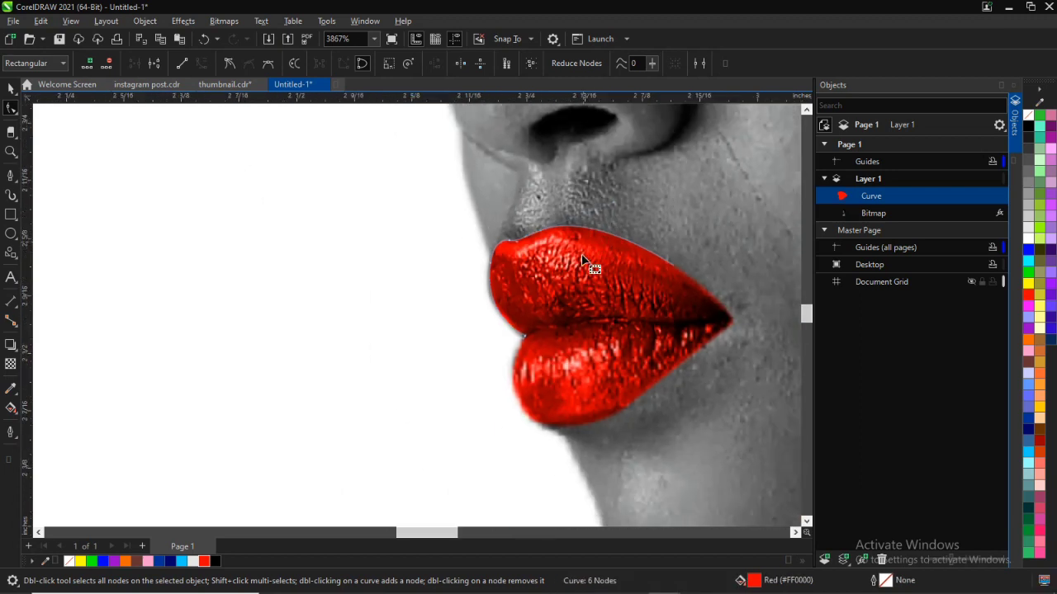
- Slightly reshape the upper lip's edge behind the peak to fit the photographed lip
{"action": "key", "text": "space"}
{"action": "left_click", "coordinate": [491, 281]}
{"action": "scroll", "coordinate": [491, 280], "scroll_direction": "down", "scroll_amount": 3}
{"action": "scroll", "coordinate": [549, 264], "scroll_direction": "up", "scroll_amount": 2}
{"action": "left_click", "coordinate": [559, 272]}
{"action": "double_click", "coordinate": [569, 270]}
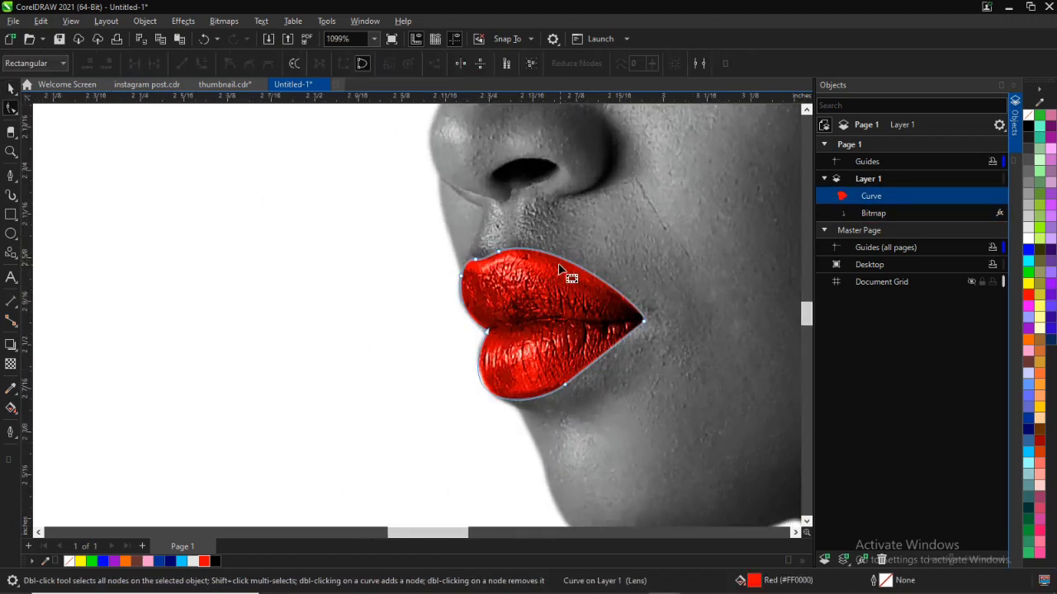
{"action": "scroll", "coordinate": [497, 251], "scroll_direction": "up", "scroll_amount": 3}
{"action": "left_click_drag", "start_coordinate": [557, 244], "coordinate": [561, 246]}
{"action": "scroll", "coordinate": [561, 246], "scroll_direction": "down", "scroll_amount": 1}
- Examine the red lips' fit and blending both close up and in the full portrait
{"action": "key", "text": "x"}
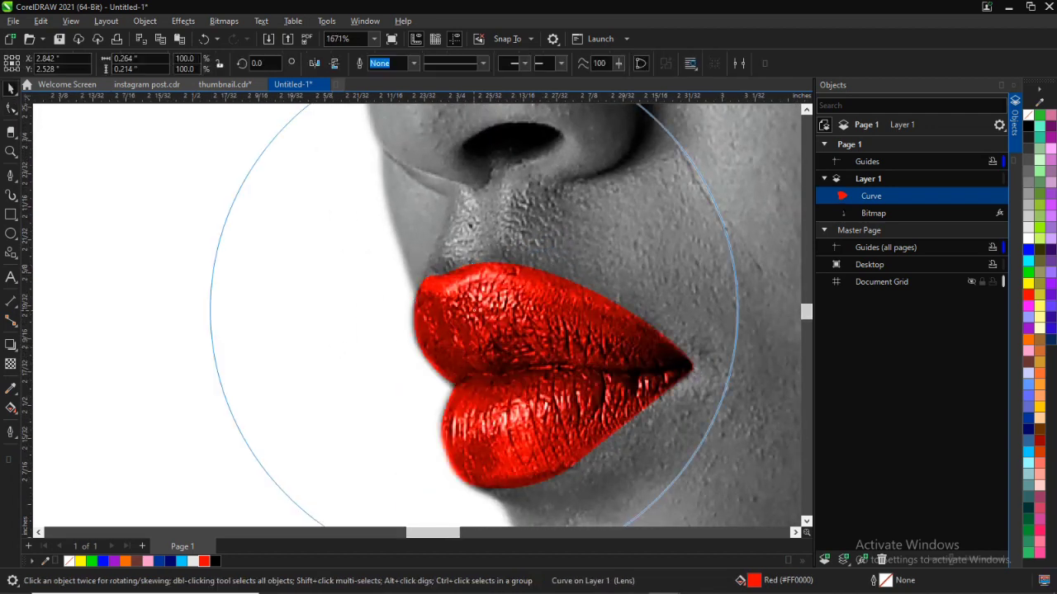
{"action": "key", "text": "z"}
{"action": "right_click", "coordinate": [391, 294]}
{"action": "right_click", "coordinate": [543, 298]}
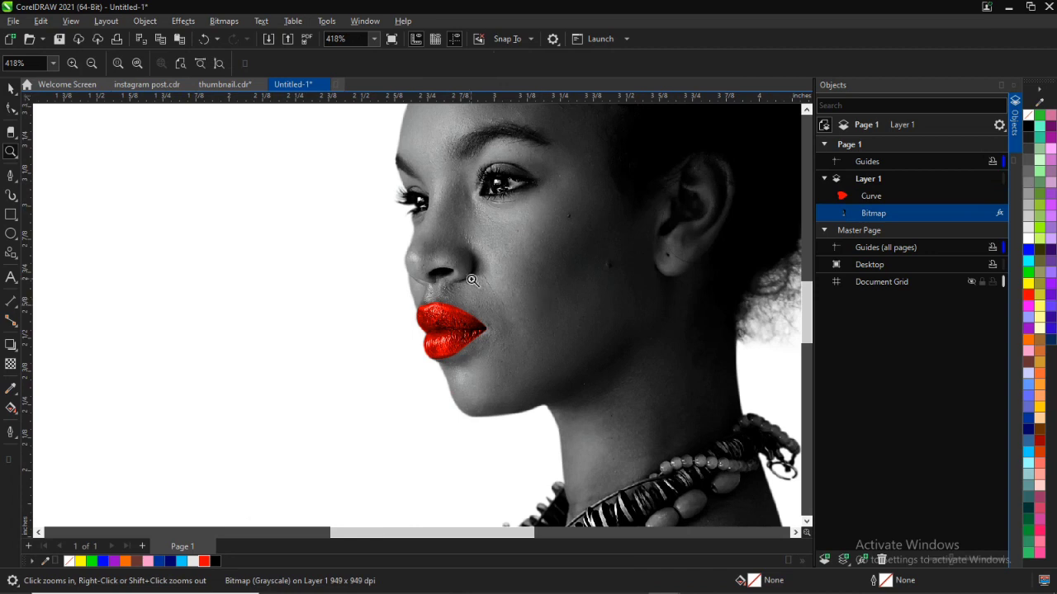
{"action": "left_click_drag", "start_coordinate": [379, 279], "coordinate": [628, 416]}
{"action": "right_click", "coordinate": [355, 252]}
{"action": "right_click", "coordinate": [524, 300]}
{"action": "right_click", "coordinate": [542, 283]}
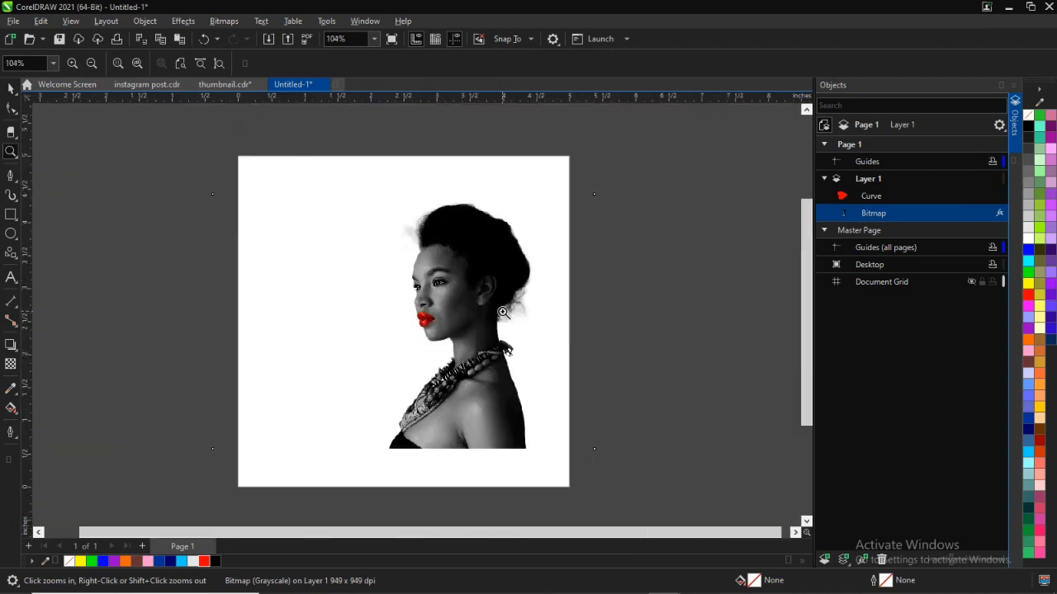
{"action": "key", "text": "space"}
{"action": "key", "text": "shift+F2"}
{"action": "left_click", "coordinate": [672, 471]}
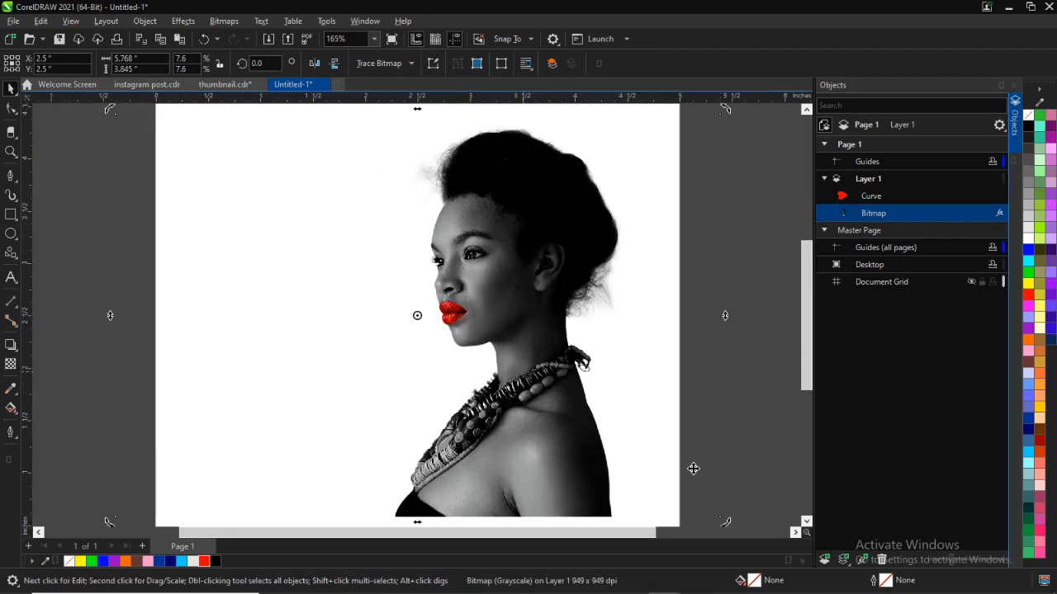
{"action": "key", "text": "Escape"}
{"action": "scroll", "coordinate": [524, 334], "scroll_direction": "up", "scroll_amount": 1}
{"action": "scroll", "coordinate": [439, 179], "scroll_direction": "up", "scroll_amount": 1}
{"action": "scroll", "coordinate": [495, 190], "scroll_direction": "down", "scroll_amount": 2}
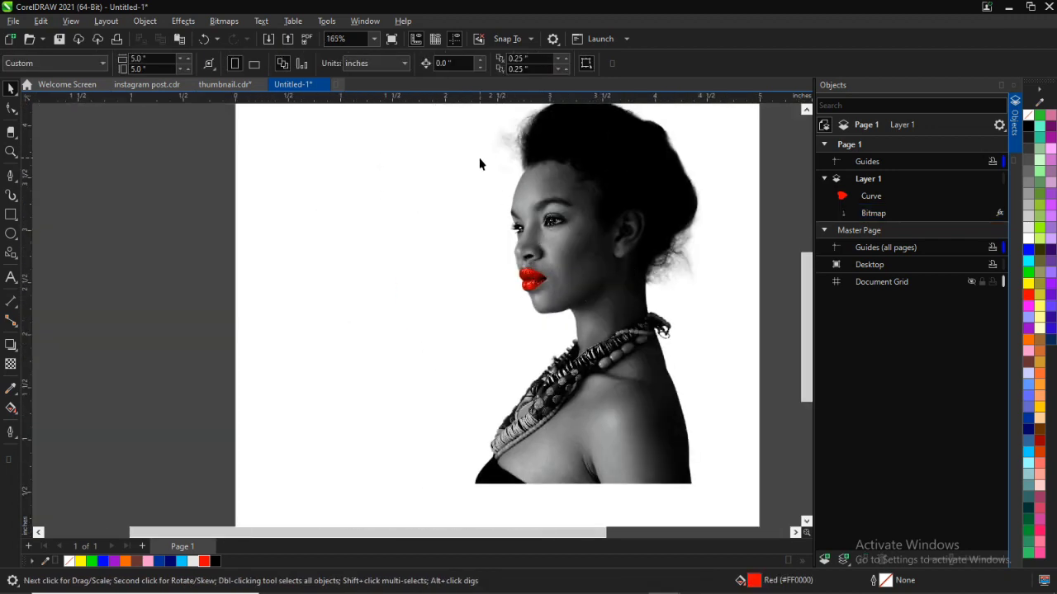
- Draw a circle about 0.162" in diameter just below the earlobe and fill it with yellow (#FFFF00)
{"action": "scroll", "coordinate": [564, 186], "scroll_direction": "up", "scroll_amount": 2}
{"action": "left_click", "coordinate": [10, 234]}
{"action": "left_click_drag", "start_coordinate": [642, 287], "coordinate": [681, 324]}
{"action": "left_click", "coordinate": [1028, 285]}
{"action": "key", "text": "F2"}
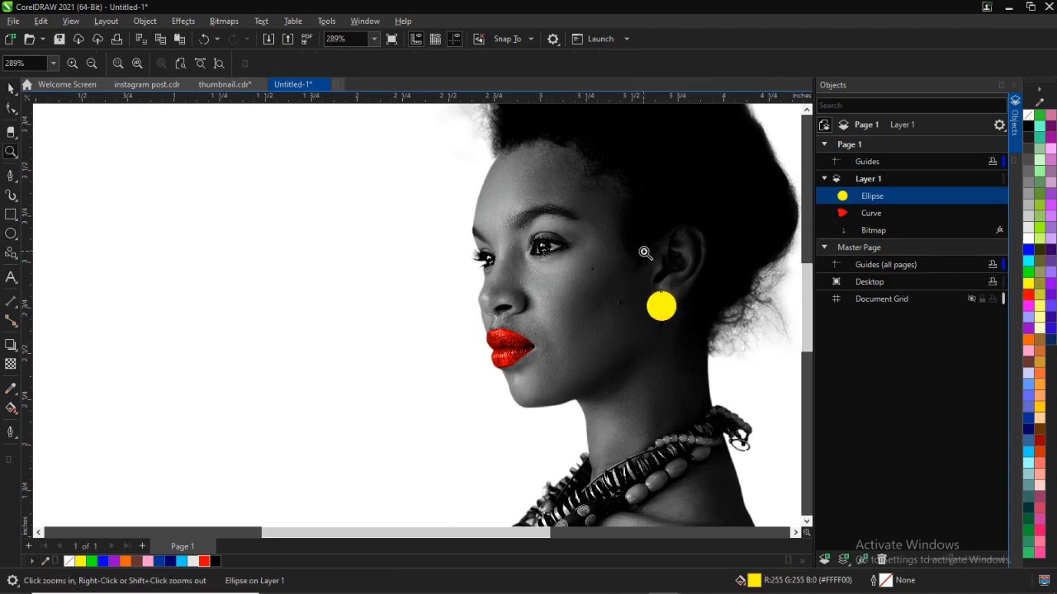
{"action": "left_click_drag", "start_coordinate": [643, 249], "coordinate": [714, 380]}
- Place the yellow circle at the earlobe, undoing the unwanted adjustments, and scale it down about its center
{"action": "mouse_move", "coordinate": [355, 289]}
{"action": "left_mouse_down"}
{"action": "mouse_move", "coordinate": [340, 351]}
{"action": "mouse_move", "coordinate": [341, 301]}
{"action": "left_mouse_up"}
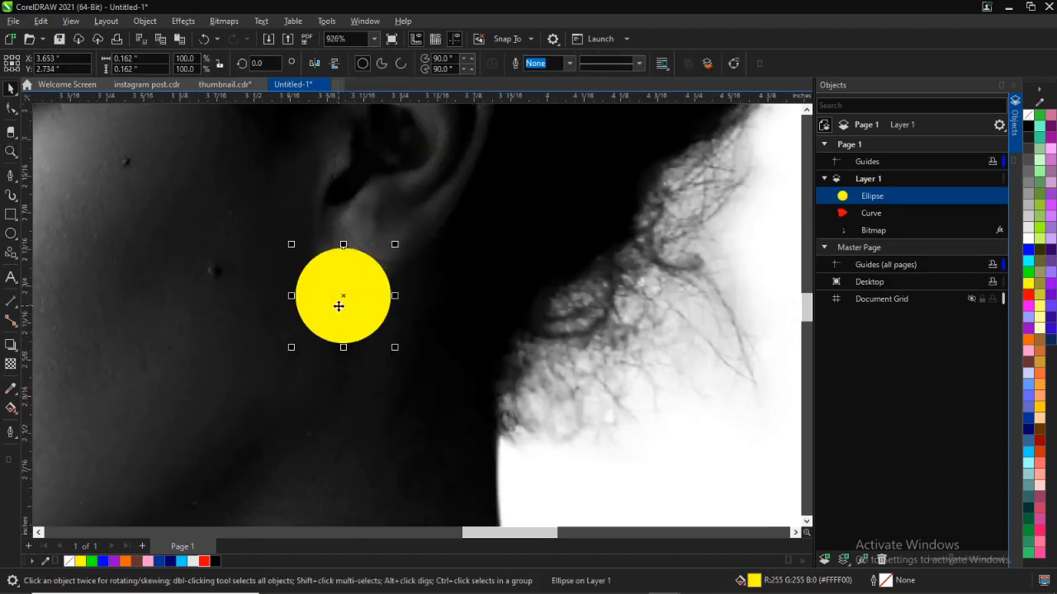
{"action": "key", "text": "ctrl+z"}
{"action": "key", "text": "ctrl+z"}
{"action": "left_click_drag", "start_coordinate": [401, 327], "coordinate": [387, 312]}
- Draw a square about 0.121" wide below the yellow circle and fill it with white
{"action": "left_click", "coordinate": [11, 213]}
{"action": "left_click_drag", "start_coordinate": [325, 335], "coordinate": [396, 408]}
{"action": "left_click", "coordinate": [1028, 238]}
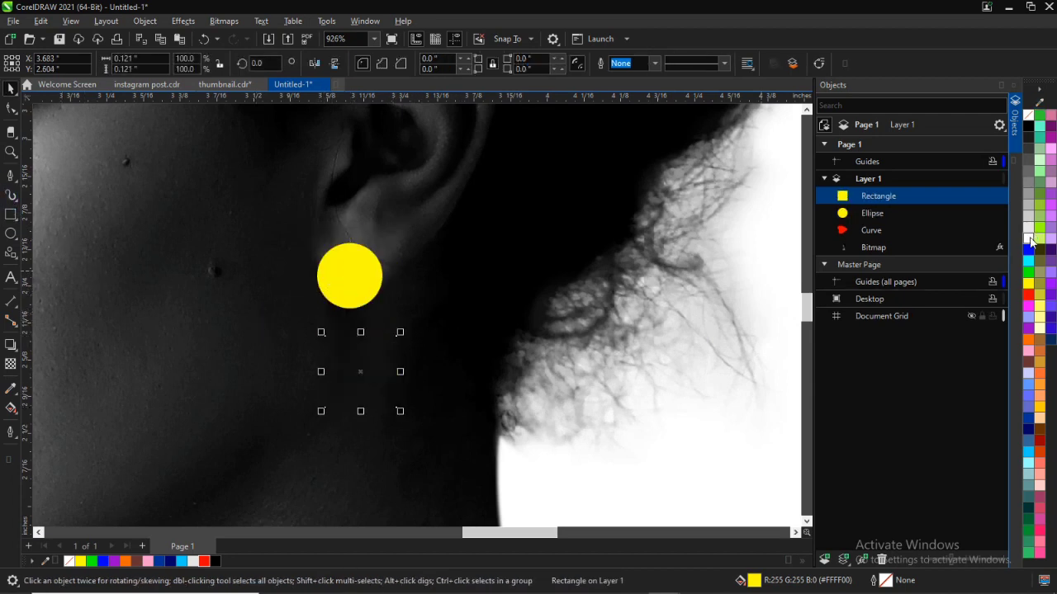
- Convert the white square to curves and reshape it into a triangle with its apex centered under the circle
{"action": "right_click", "coordinate": [382, 371]}
{"action": "left_click", "coordinate": [426, 231]}
{"action": "key", "text": "F10"}
{"action": "left_click_drag", "start_coordinate": [395, 338], "coordinate": [344, 343]}
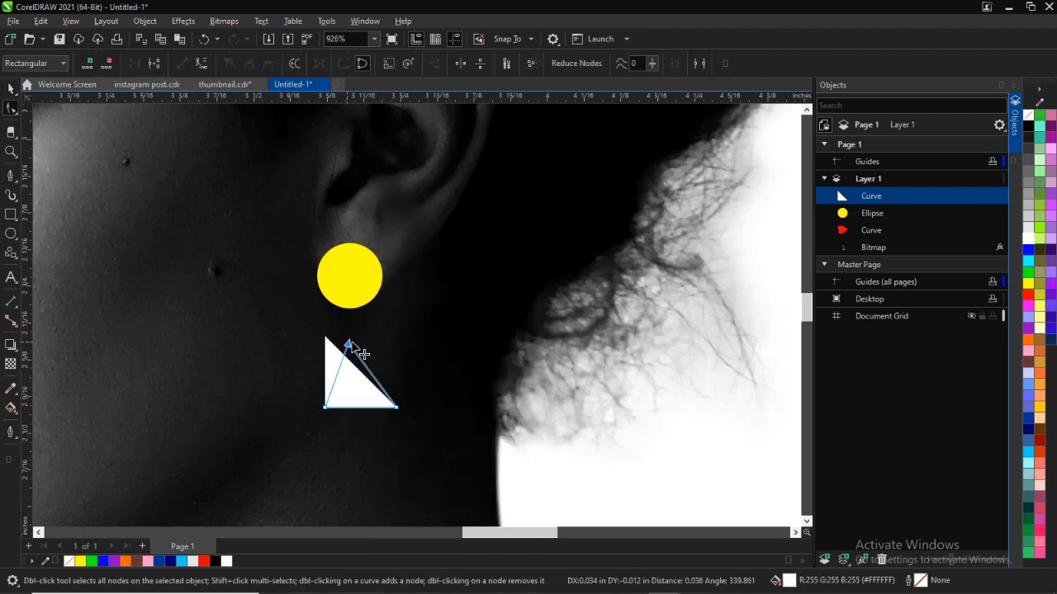
- Move the white triangle up so it hangs directly beneath the yellow circle at the earlobe
{"action": "key", "text": "space"}
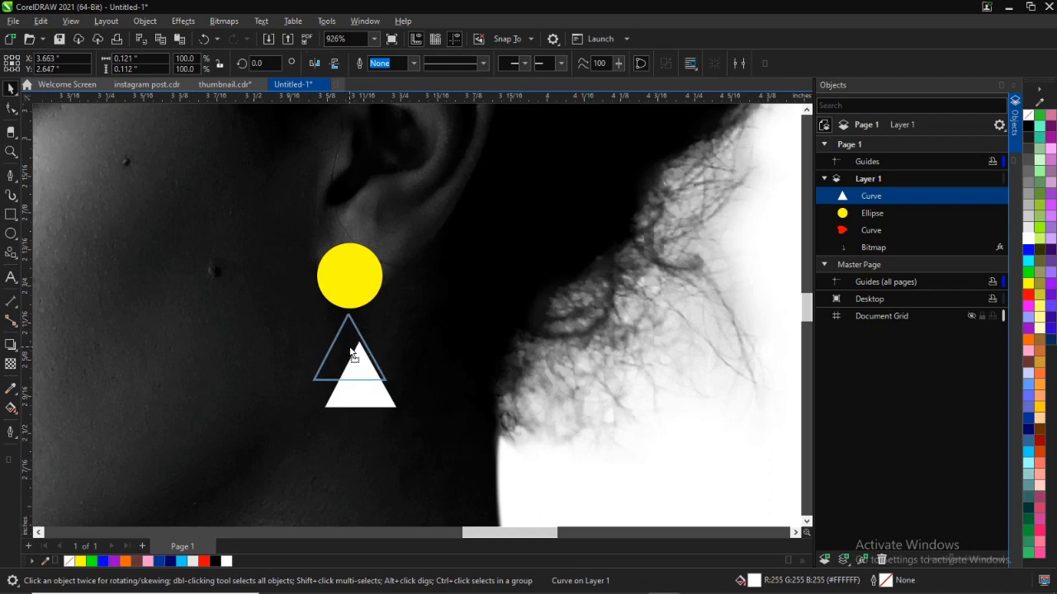
{"action": "left_click_drag", "start_coordinate": [350, 353], "coordinate": [351, 357]}
{"action": "left_click", "coordinate": [349, 278], "text": "shift"}
{"action": "scroll", "coordinate": [349, 278], "scroll_direction": "down", "scroll_amount": 5}
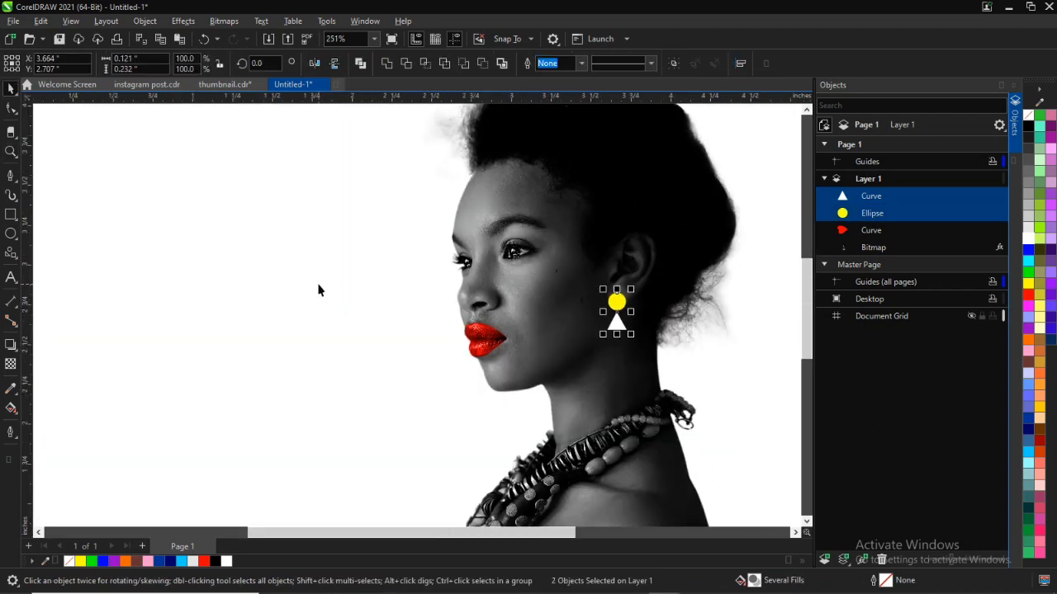
{"action": "left_click", "coordinate": [317, 289]}
{"action": "scroll", "coordinate": [641, 349], "scroll_direction": "down", "scroll_amount": 1}
{"action": "scroll", "coordinate": [635, 326], "scroll_direction": "up", "scroll_amount": 1}
{"action": "scroll", "coordinate": [635, 326], "scroll_direction": "down", "scroll_amount": 2}
- Draw a circle about 3.7" in diameter over the portrait and fill it with yellow (#FFFF00)
{"action": "left_click", "coordinate": [15, 220]}
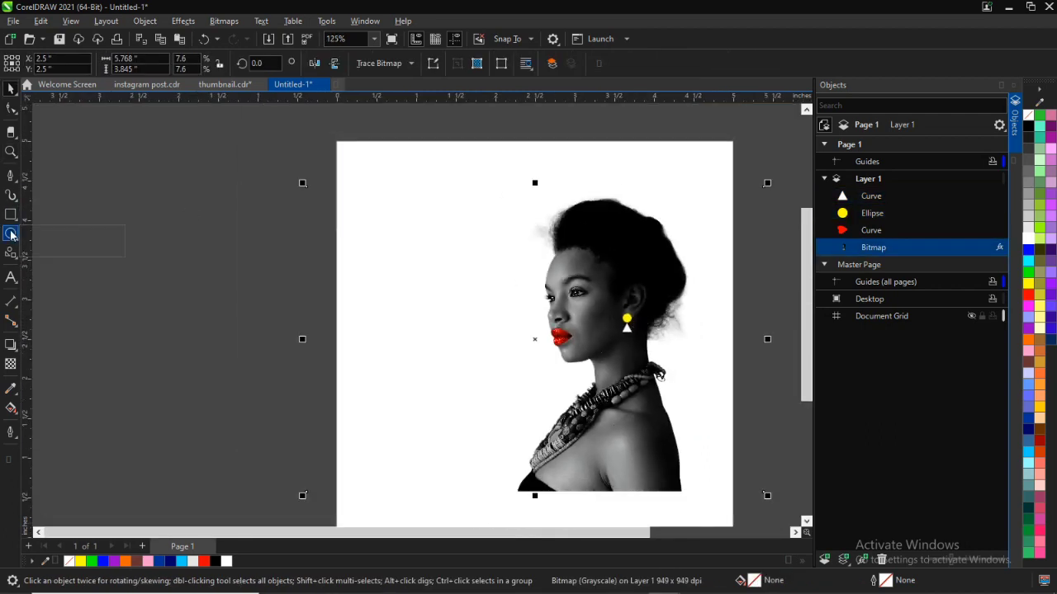
{"action": "left_click", "coordinate": [12, 234]}
{"action": "mouse_move", "coordinate": [377, 176]}
{"action": "left_mouse_down"}
{"action": "mouse_move", "coordinate": [688, 417]}
{"action": "mouse_move", "coordinate": [675, 472]}
{"action": "left_mouse_up"}
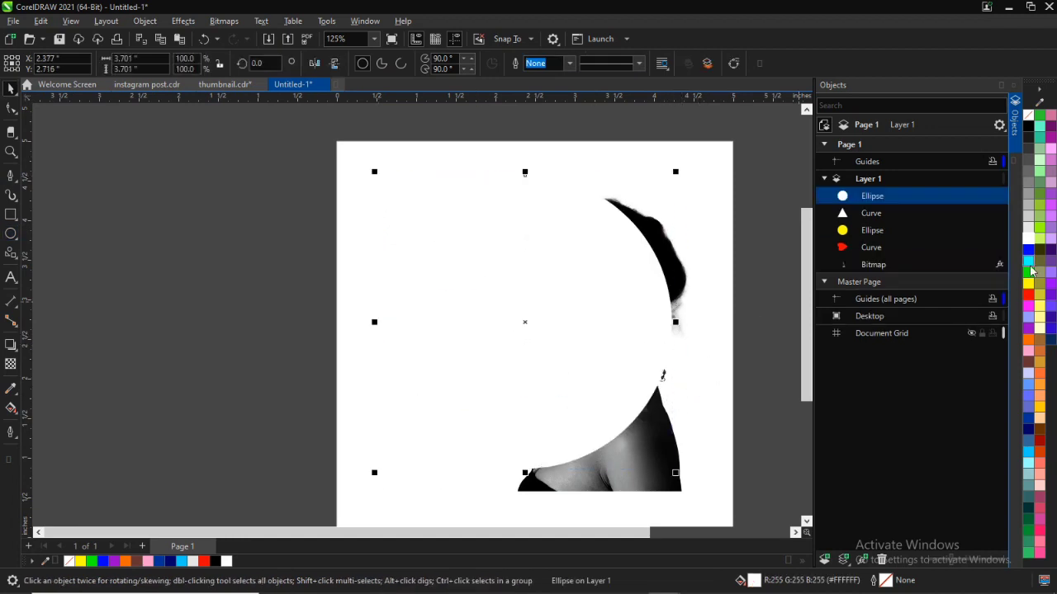
{"action": "left_click", "coordinate": [1028, 284]}
- Send the large yellow circle behind the portrait and position it around the woman's head and shoulders
{"action": "key", "text": "shift+Page_Down"}
{"action": "left_click_drag", "start_coordinate": [527, 324], "coordinate": [478, 236]}
{"action": "left_click", "coordinate": [606, 309]}
{"action": "scroll", "coordinate": [606, 309], "scroll_direction": "down", "scroll_amount": 1}
- Group all five objects and move the group off the page to its left
{"action": "left_click", "coordinate": [720, 183]}
{"action": "key", "text": "ctrl+a"}
{"action": "key", "text": "ctrl+g"}
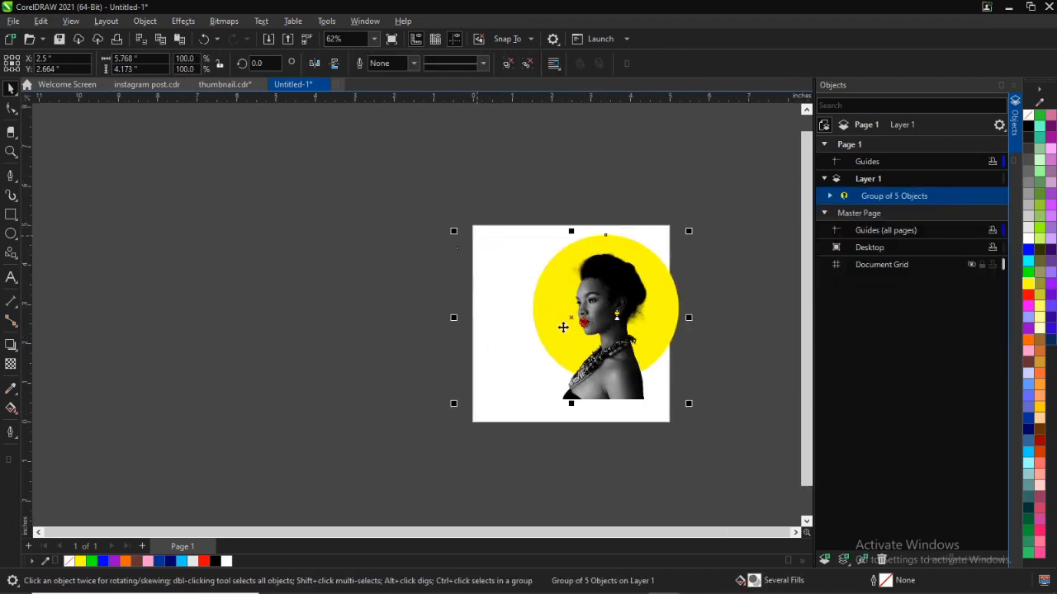
{"action": "key", "text": "m"}
{"action": "left_click", "coordinate": [559, 340]}
- Draw a 5.0" by 5.0" rectangle centered on the page and fill it with light gray (#E6E6E6)
{"action": "left_click", "coordinate": [8, 215]}
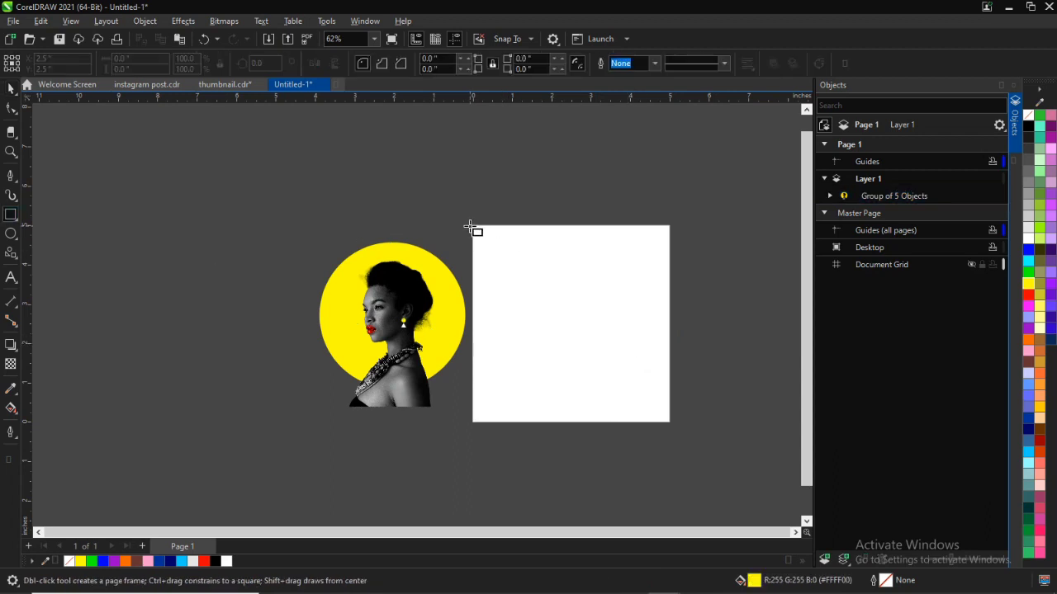
{"action": "left_click_drag", "start_coordinate": [640, 425], "coordinate": [658, 425]}
{"action": "key", "text": "space"}
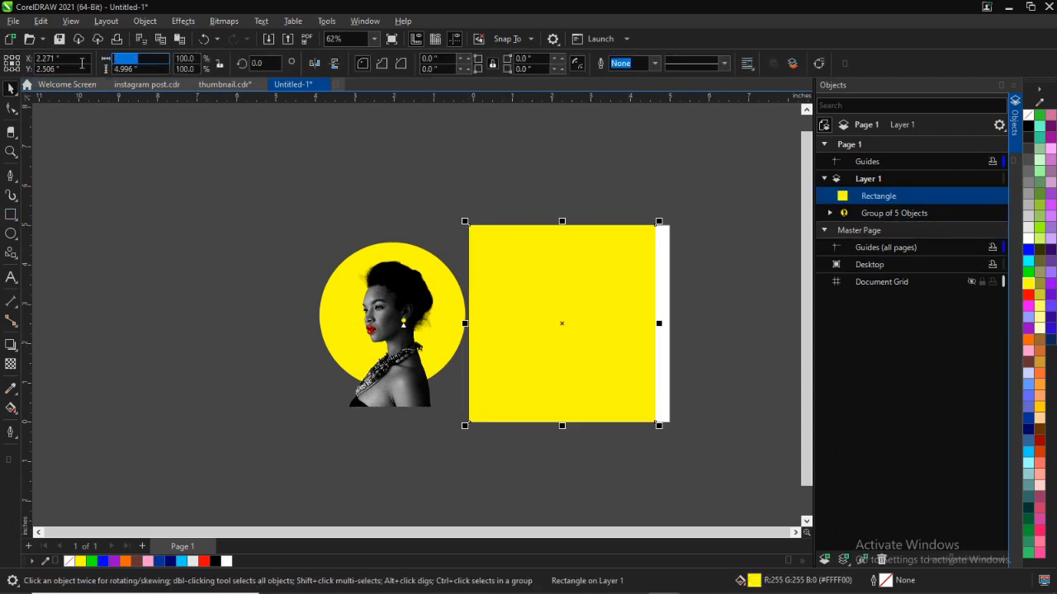
{"action": "key", "text": "Return"}
{"action": "key", "text": "space"}
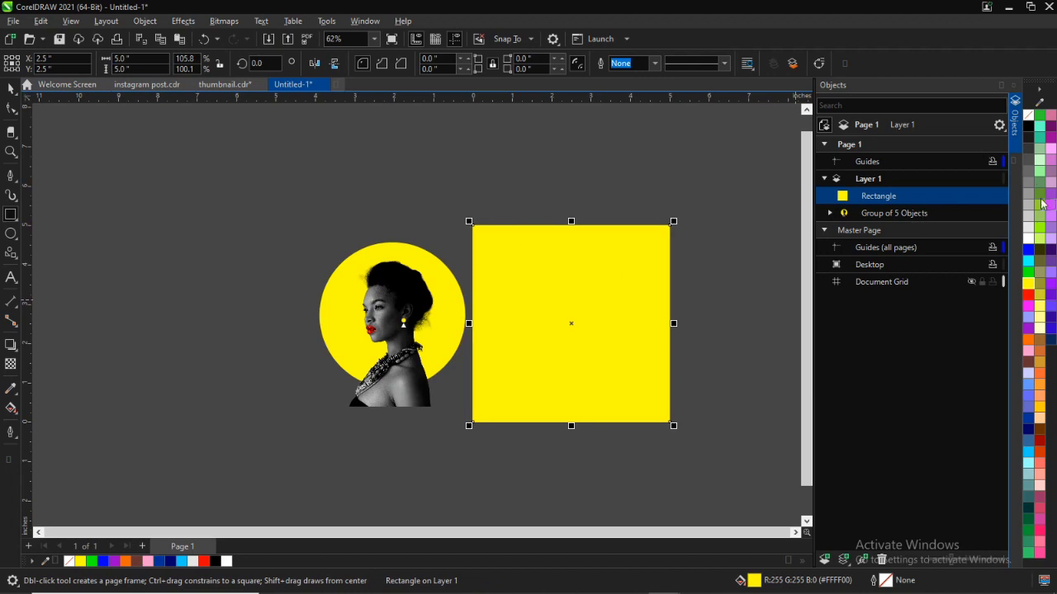
{"action": "left_click", "coordinate": [1028, 231]}
- PowerClip the portrait group inside the light gray page rectangle
{"action": "left_click", "coordinate": [417, 301]}
{"action": "left_click_drag", "start_coordinate": [425, 312], "coordinate": [577, 263]}
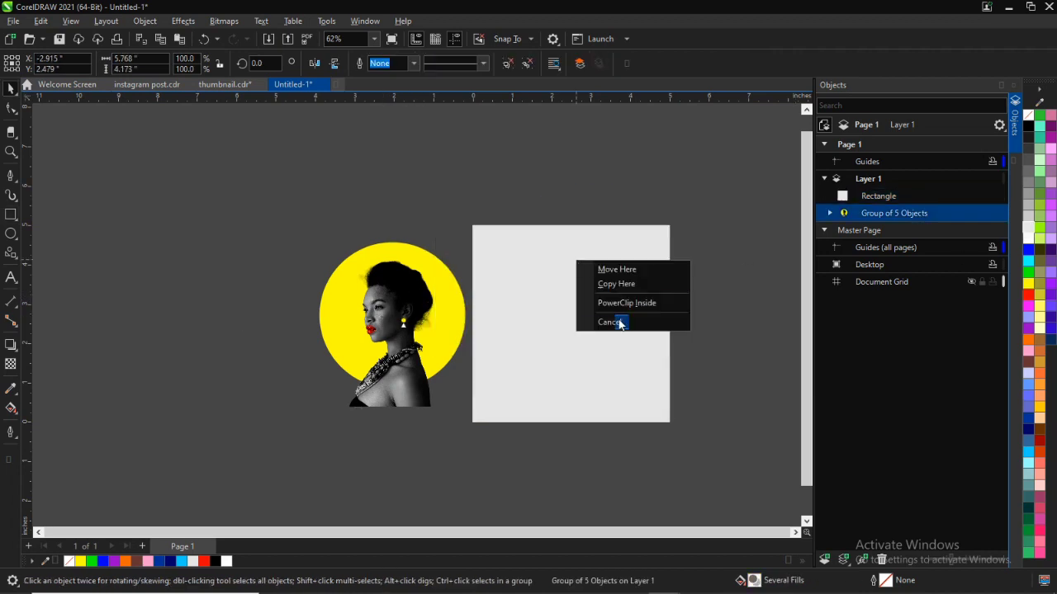
{"action": "left_click", "coordinate": [613, 299]}
{"action": "scroll", "coordinate": [614, 294], "scroll_direction": "up", "scroll_amount": 3}
- Edit the PowerClip contents, moving the portrait group down so the bust meets the page's bottom edge, and finish editing
{"action": "right_click", "coordinate": [484, 183]}
{"action": "left_click", "coordinate": [529, 202]}
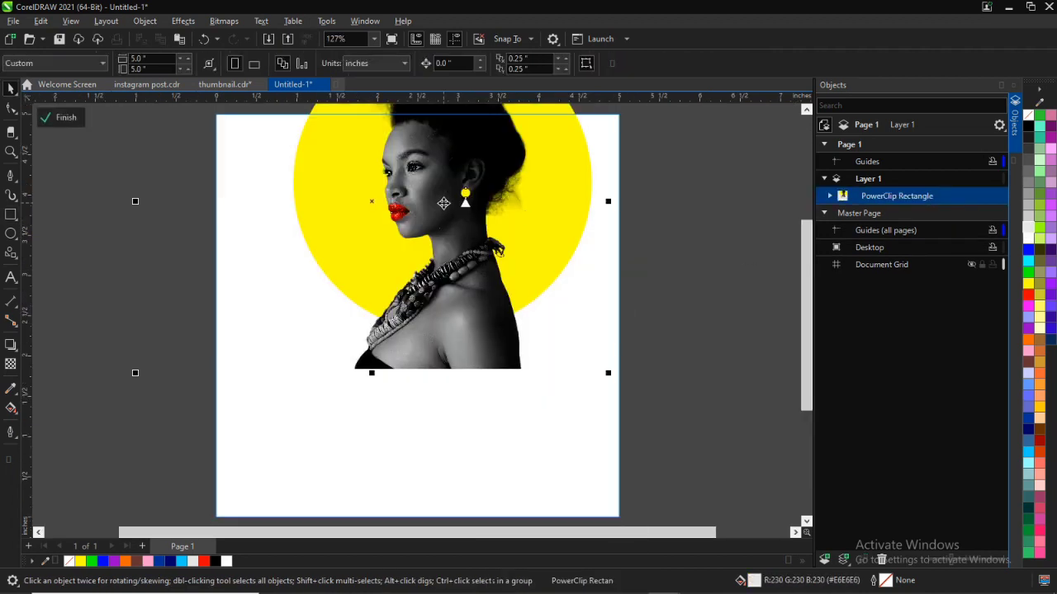
{"action": "left_click_drag", "start_coordinate": [431, 329], "coordinate": [424, 330]}
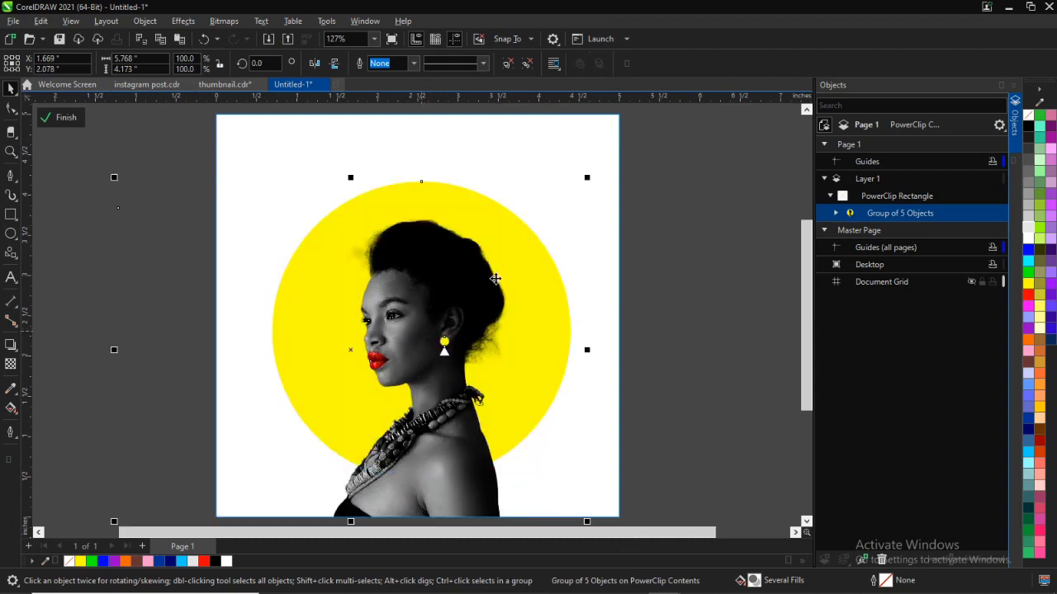
{"action": "left_click", "coordinate": [61, 118]}
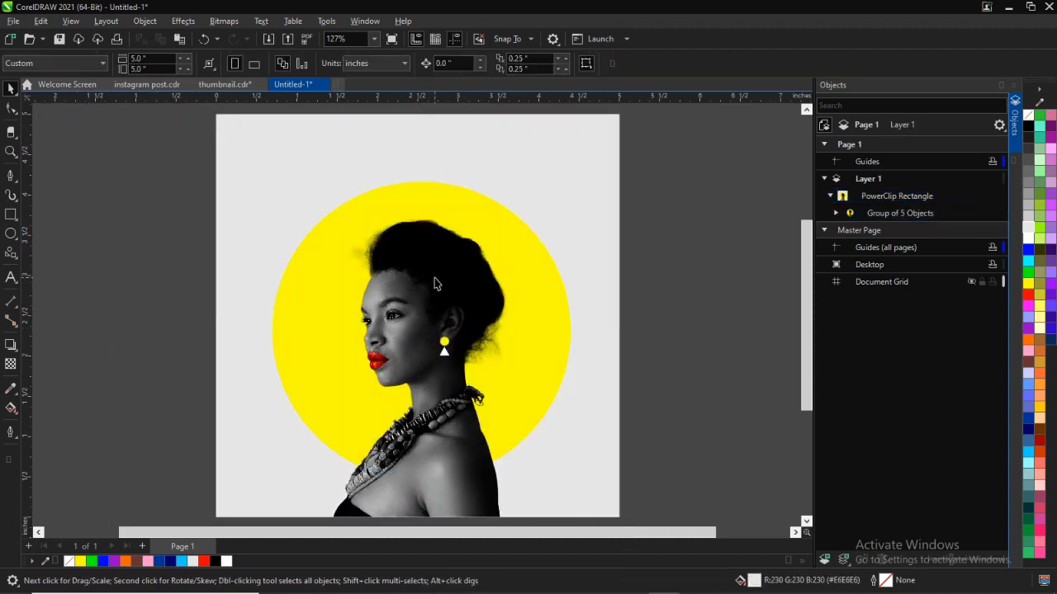
- Examine the face, red lips, earring and necklace of the composition up close and as a whole
{"action": "scroll", "coordinate": [397, 397], "scroll_direction": "up", "scroll_amount": 4}
{"action": "scroll", "coordinate": [373, 285], "scroll_direction": "down", "scroll_amount": 2}
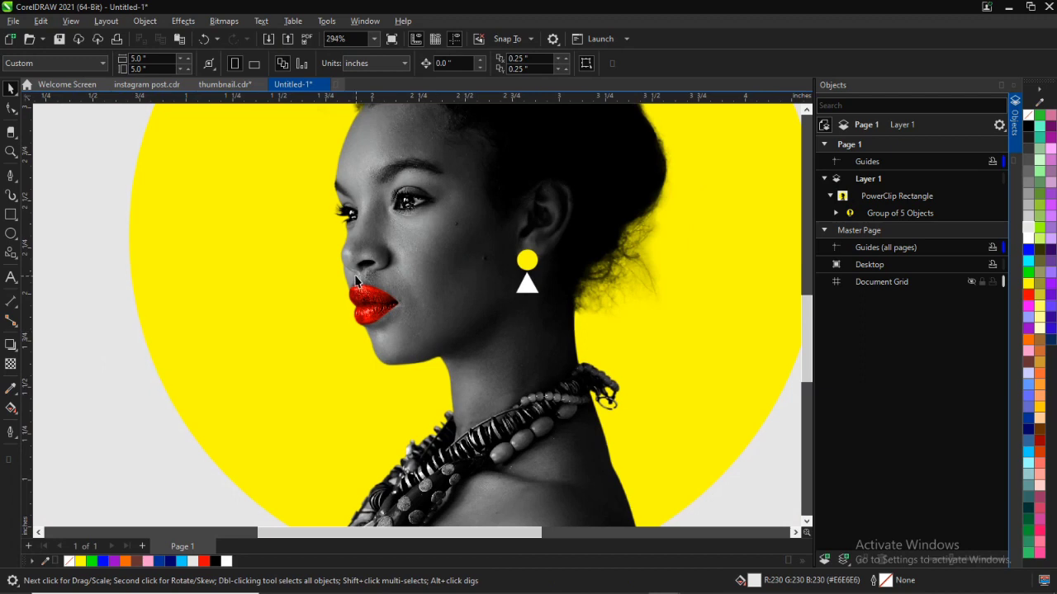
{"action": "scroll", "coordinate": [364, 288], "scroll_direction": "down", "scroll_amount": 4}
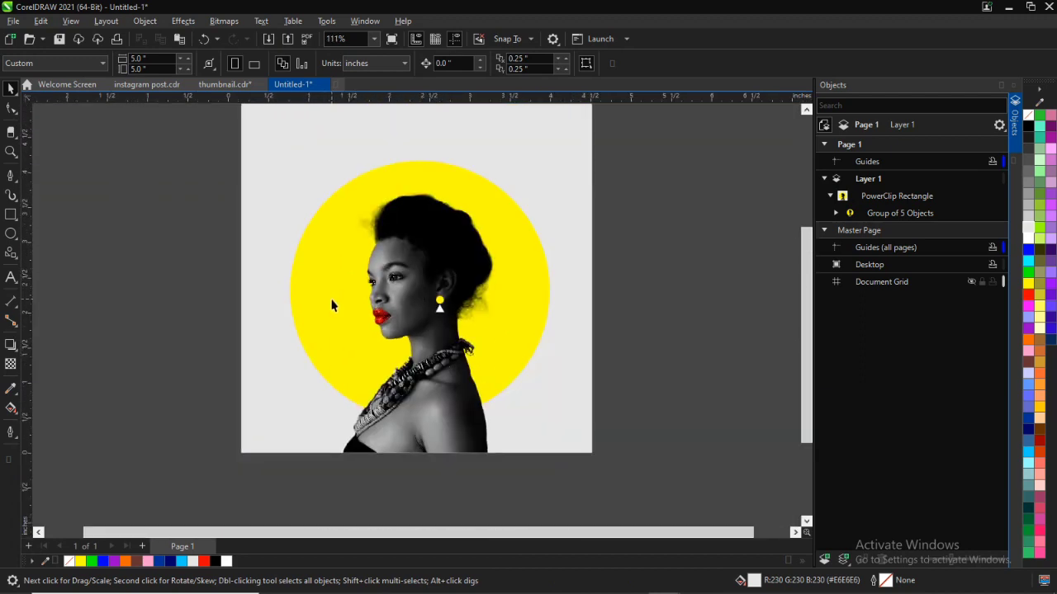
{"action": "scroll", "coordinate": [383, 312], "scroll_direction": "up", "scroll_amount": 3}
{"action": "scroll", "coordinate": [383, 312], "scroll_direction": "down", "scroll_amount": 3}
{"action": "scroll", "coordinate": [423, 379], "scroll_direction": "up", "scroll_amount": 4}
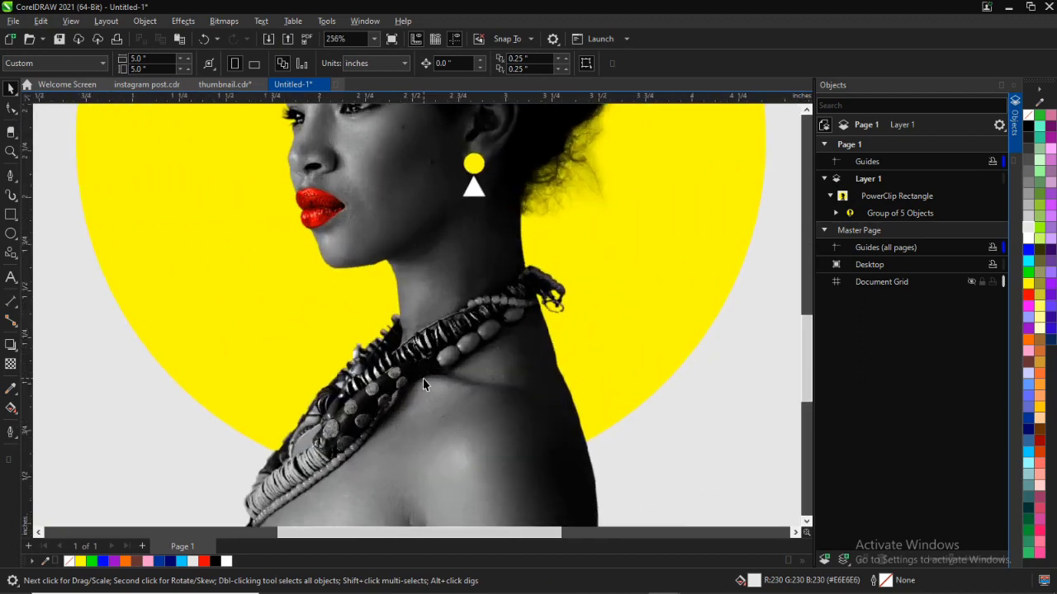
{"action": "scroll", "coordinate": [423, 378], "scroll_direction": "down", "scroll_amount": 2}
{"action": "scroll", "coordinate": [405, 221], "scroll_direction": "up", "scroll_amount": 5}
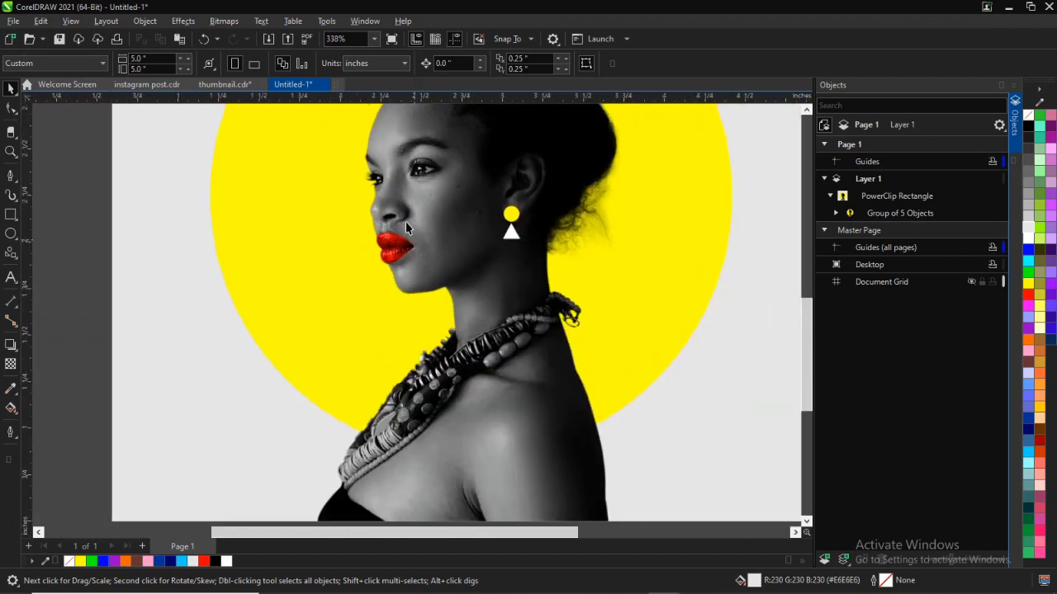
- Draw a 0.25" circle on the woman's cheek and fill it with red (#FF0000)
{"action": "left_click", "coordinate": [10, 233]}
{"action": "mouse_move", "coordinate": [428, 209]}
{"action": "left_mouse_down"}
{"action": "mouse_move", "coordinate": [486, 265]}
{"action": "mouse_move", "coordinate": [445, 235]}
{"action": "left_mouse_up"}
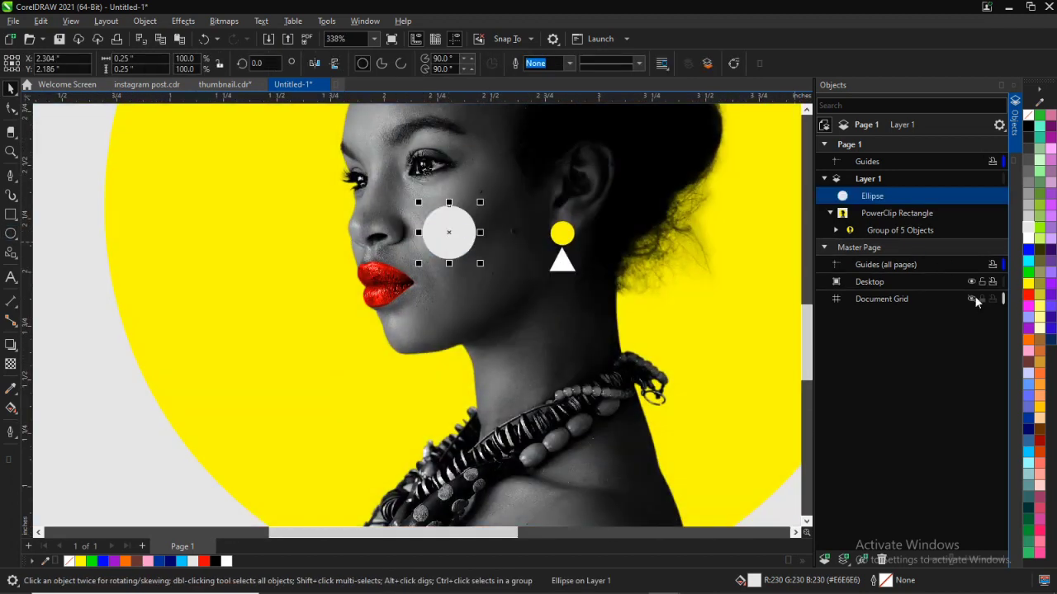
{"action": "left_click", "coordinate": [1027, 298]}
- Apply a Gaussian Blur with a radius of 43.1 pixels to the red cheek circle
{"action": "left_click", "coordinate": [184, 22]}
{"action": "mouse_move", "coordinate": [214, 101]}
{"action": "left_click", "coordinate": [317, 133]}
{"action": "left_click_drag", "start_coordinate": [524, 252], "coordinate": [629, 341]}
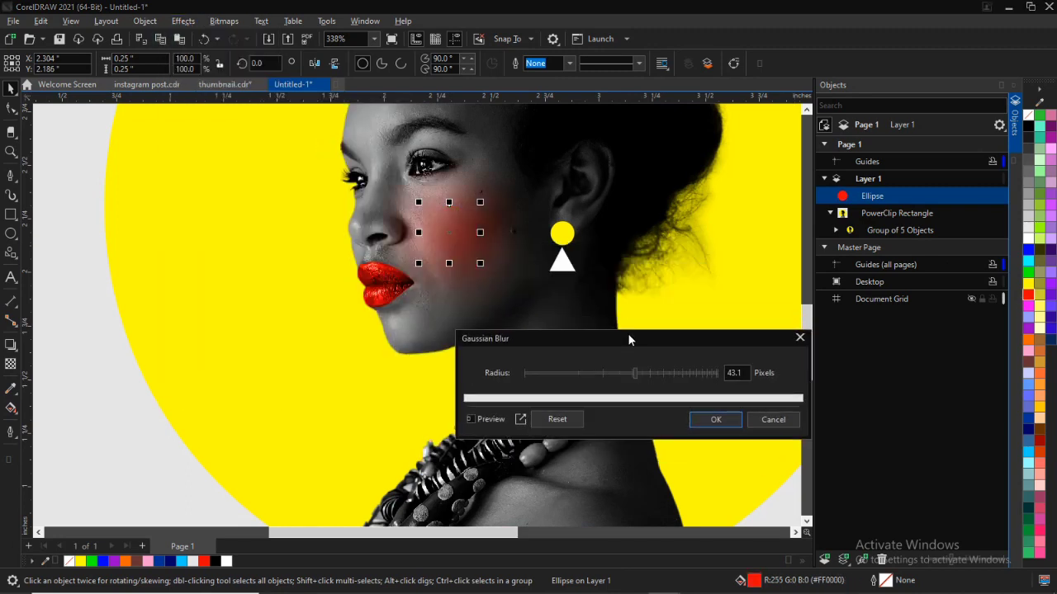
{"action": "left_click", "coordinate": [717, 421]}
- Try a yellow fill on the blurred circle, undo it, and shift the red blush slightly upward on the cheek
{"action": "left_click", "coordinate": [1029, 285]}
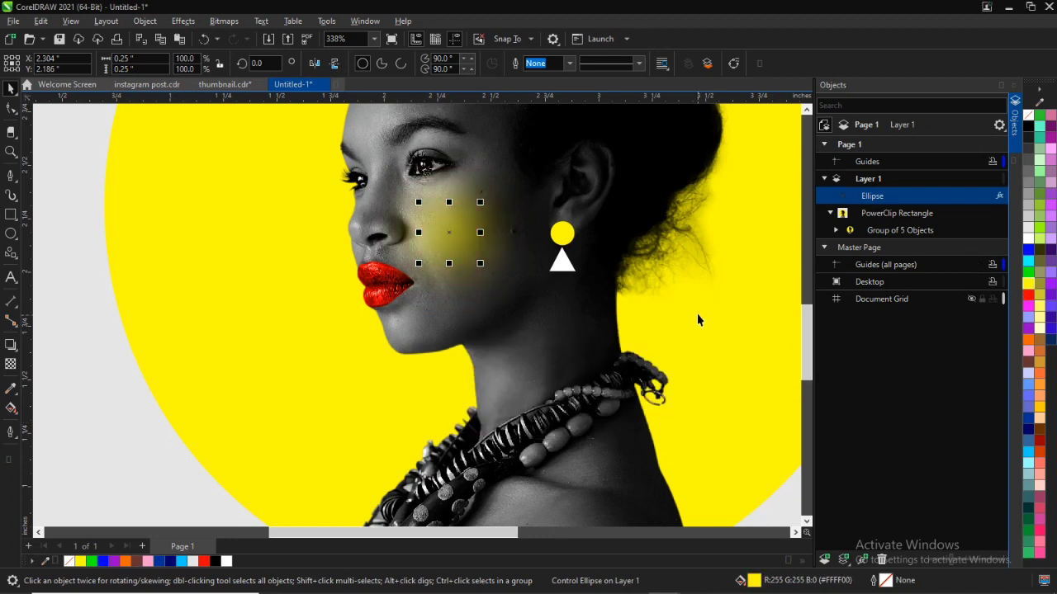
{"action": "key", "text": "ctrl+z"}
{"action": "left_click_drag", "start_coordinate": [467, 218], "coordinate": [475, 215]}
- Convert the blurred red circle to an RGB bitmap at 300 dpi
{"action": "left_click", "coordinate": [223, 20]}
{"action": "left_click", "coordinate": [256, 37]}
{"action": "left_click", "coordinate": [550, 376]}
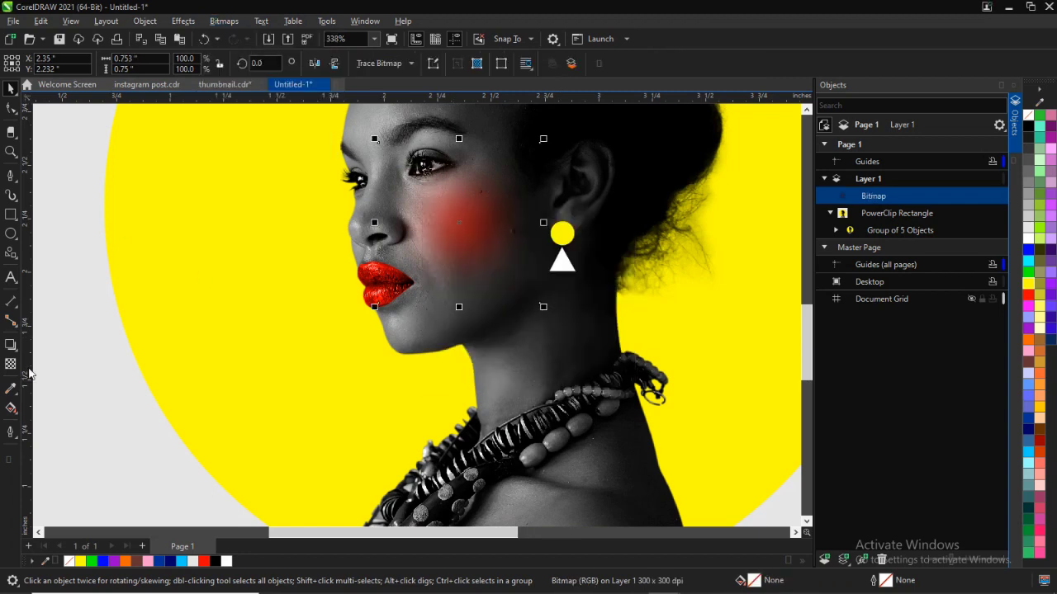
- Try the Texturize merge mode on the blush bitmap's transparency, and settle on Overlay instead
{"action": "left_click", "coordinate": [11, 364]}
{"action": "left_click", "coordinate": [177, 62]}
{"action": "left_click", "coordinate": [173, 192]}
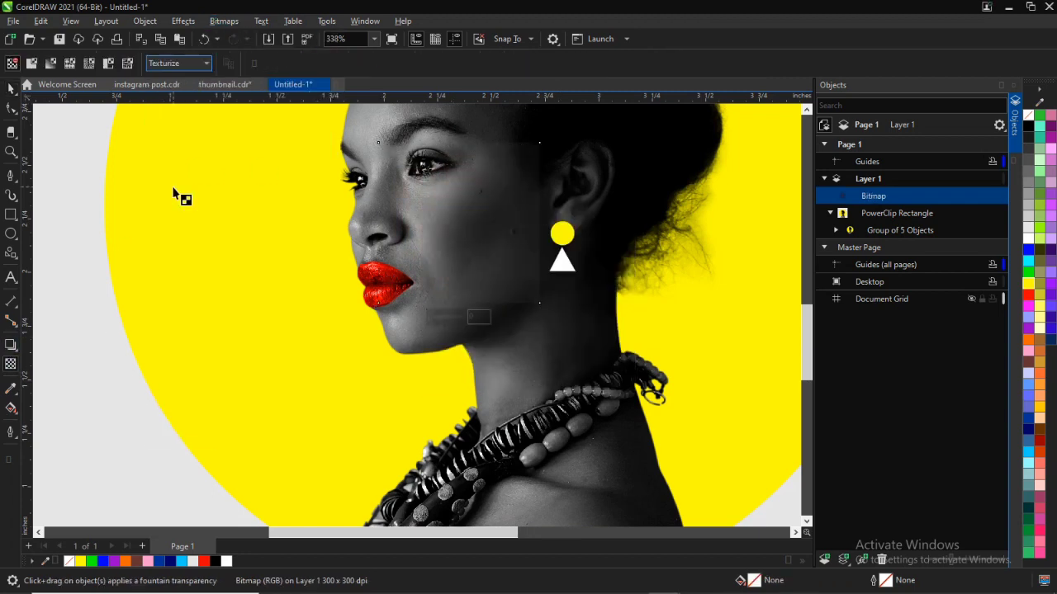
{"action": "left_click", "coordinate": [195, 72]}
{"action": "left_click", "coordinate": [171, 335]}
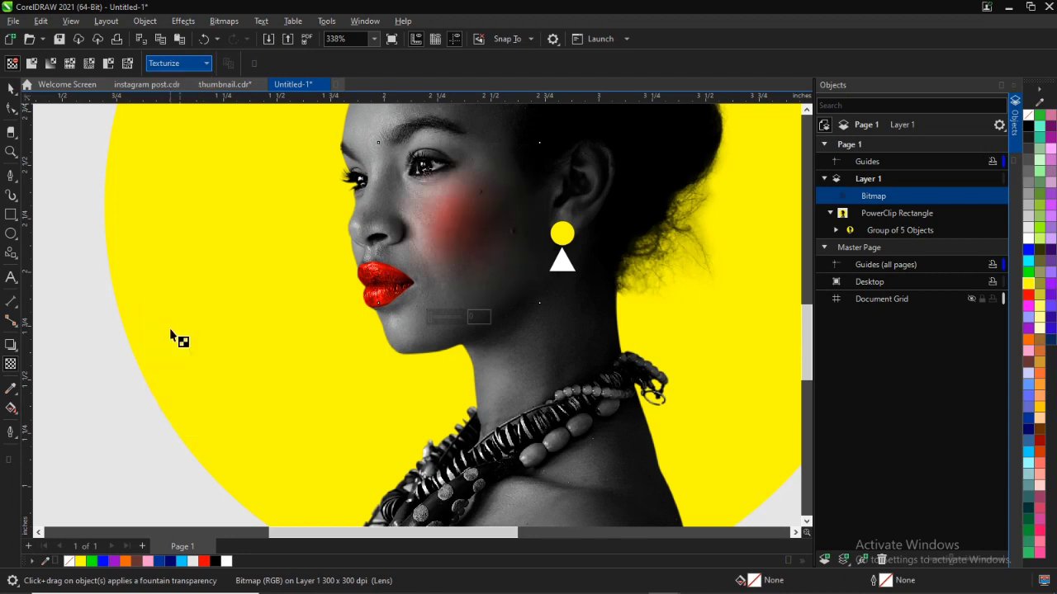
- Reposition the blush bitmap slightly closer to the ear on the cheek and check it against the whole portrait
{"action": "left_click", "coordinate": [11, 88]}
{"action": "scroll", "coordinate": [390, 202], "scroll_direction": "down", "scroll_amount": 3}
{"action": "left_click_drag", "start_coordinate": [424, 210], "coordinate": [434, 216]}
{"action": "scroll", "coordinate": [446, 208], "scroll_direction": "up", "scroll_amount": 4}
{"action": "left_click", "coordinate": [445, 221]}
{"action": "scroll", "coordinate": [444, 221], "scroll_direction": "down", "scroll_amount": 3}
{"action": "left_click", "coordinate": [314, 224]}
{"action": "scroll", "coordinate": [528, 227], "scroll_direction": "down", "scroll_amount": 3}
{"action": "scroll", "coordinate": [499, 208], "scroll_direction": "up", "scroll_amount": 7}
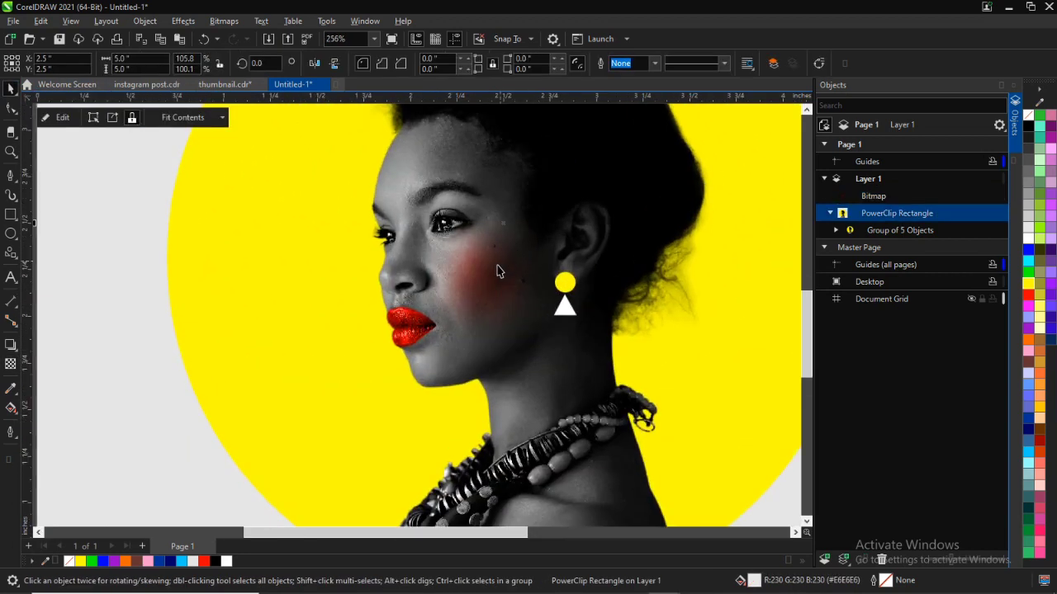
- Set the blush bitmap's uniform transparency to 38 while keeping the Overlay merge mode
{"action": "left_click", "coordinate": [469, 296]}
{"action": "left_click", "coordinate": [11, 363]}
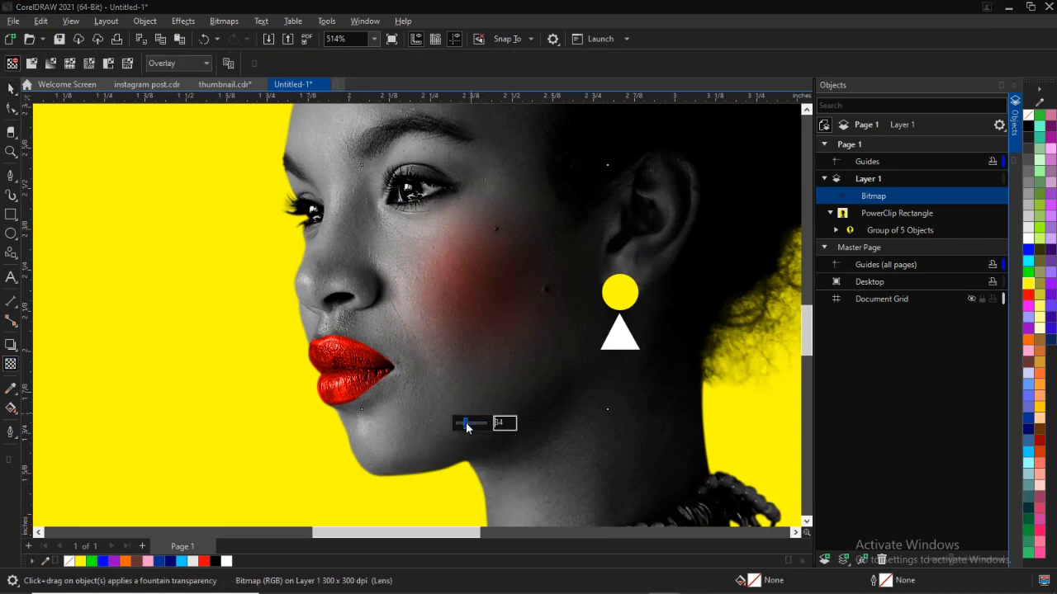
{"action": "left_click_drag", "start_coordinate": [465, 425], "coordinate": [468, 428]}
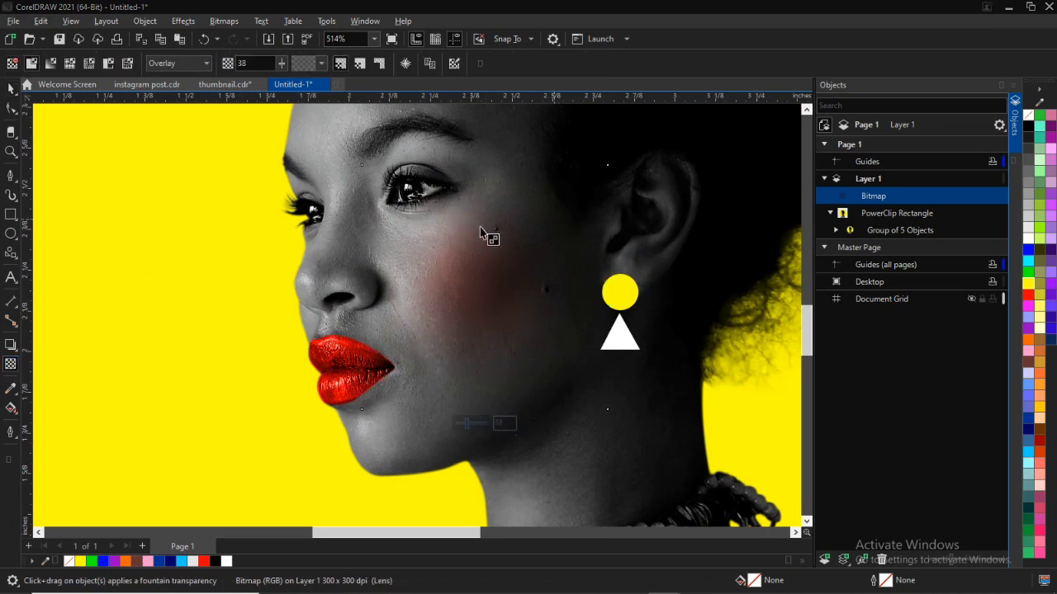
{"action": "scroll", "coordinate": [487, 238], "scroll_direction": "down", "scroll_amount": 3}
{"action": "key", "text": "space"}
{"action": "scroll", "coordinate": [522, 186], "scroll_direction": "up", "scroll_amount": 1}
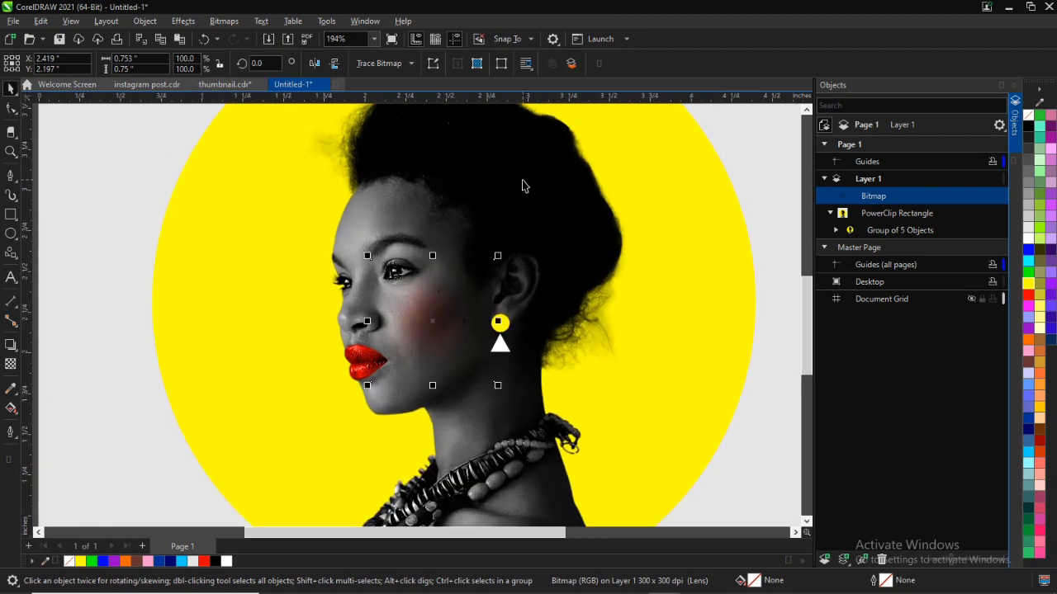
{"action": "scroll", "coordinate": [522, 183], "scroll_direction": "up", "scroll_amount": 1}
{"action": "left_click", "coordinate": [575, 253]}
{"action": "scroll", "coordinate": [715, 203], "scroll_direction": "down", "scroll_amount": 1}
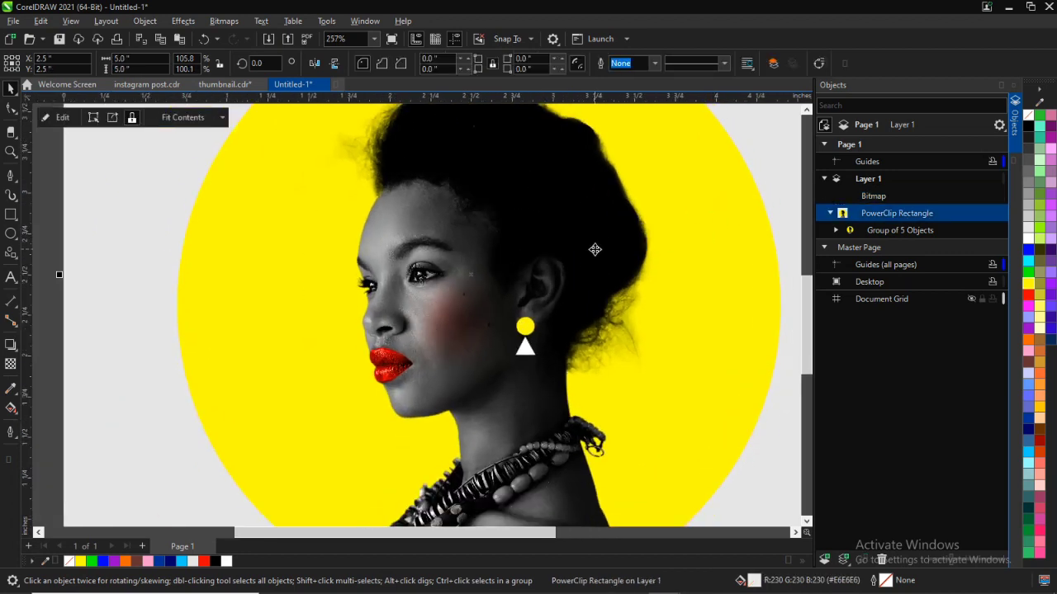